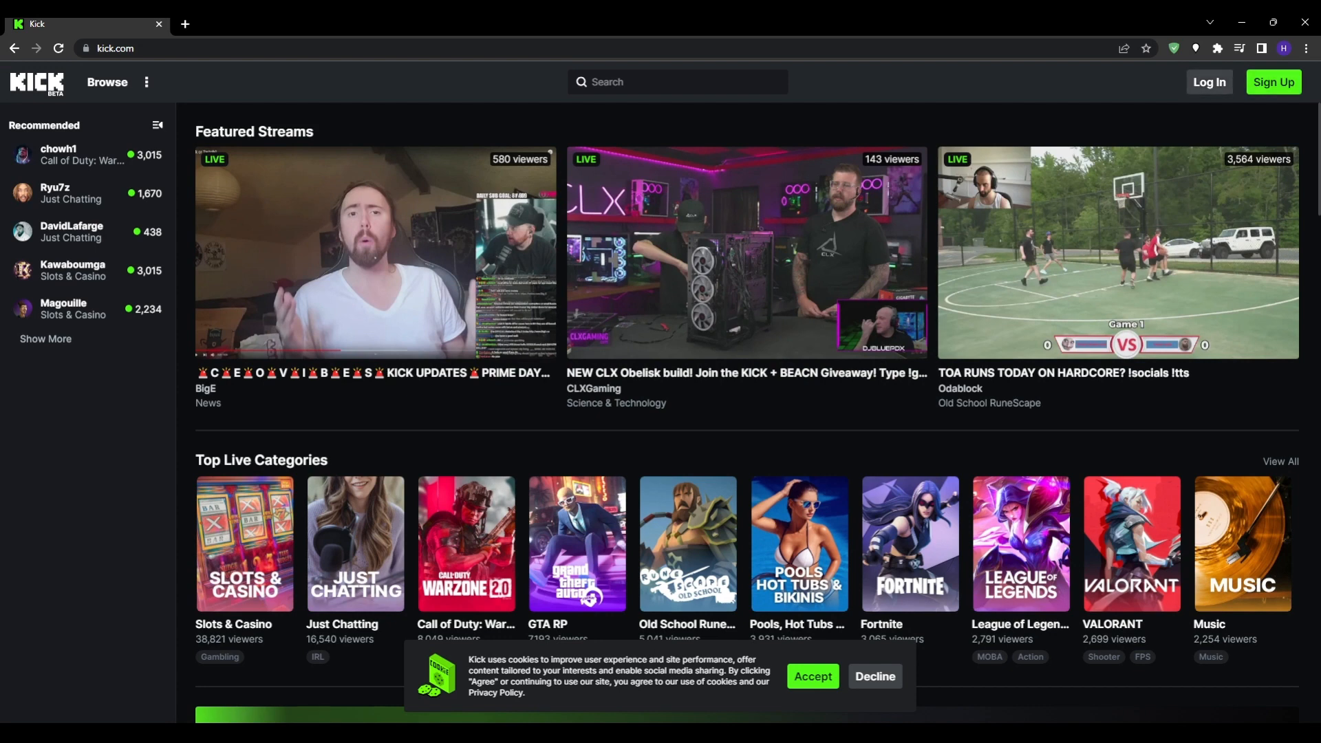
- Open the Kick sign-up form and opt out of newsletters and promotions
click(1273, 82)
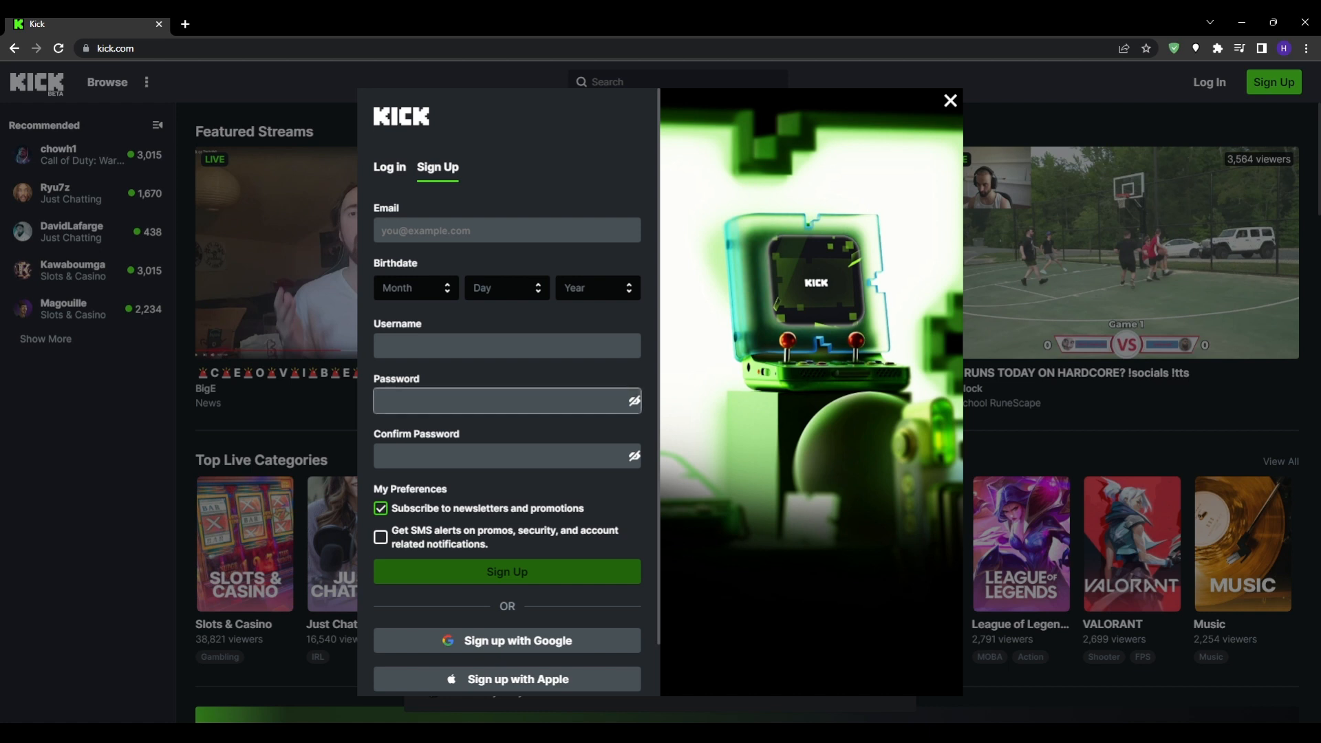
scroll(507, 413, down, 1)
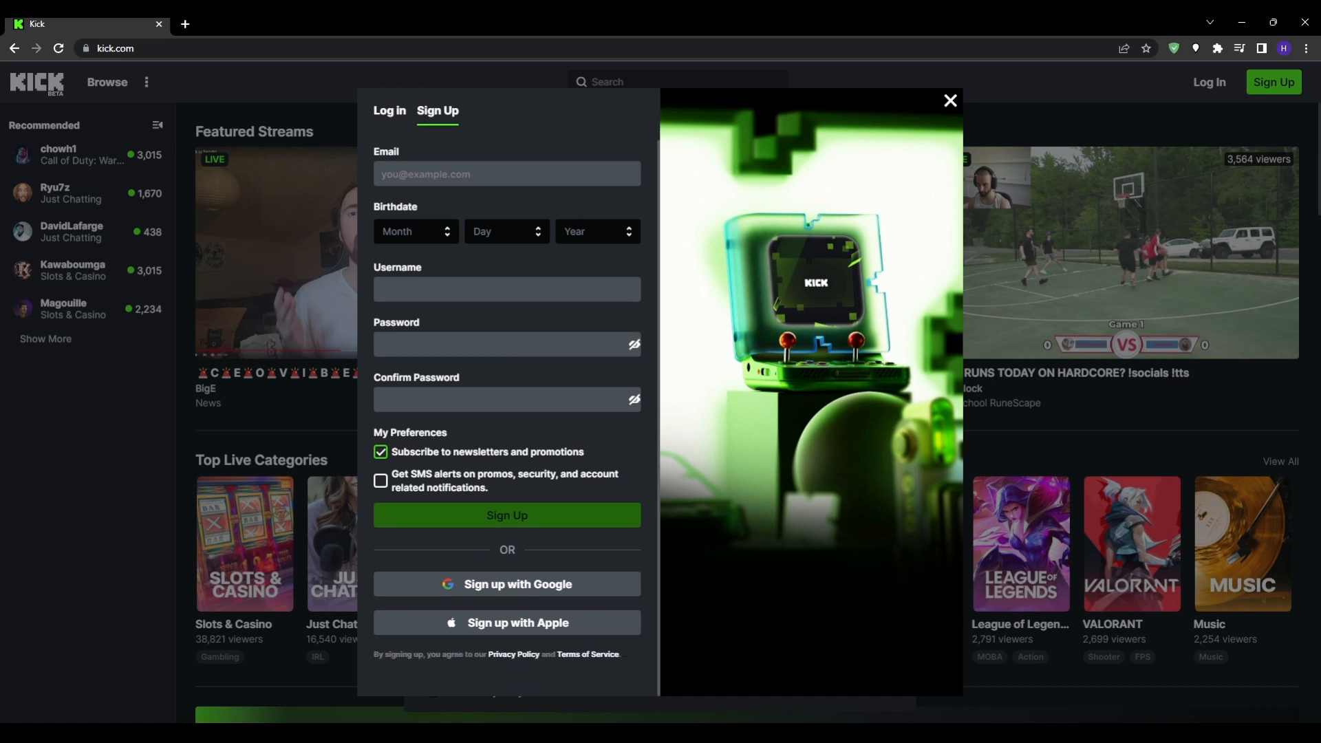
click(381, 451)
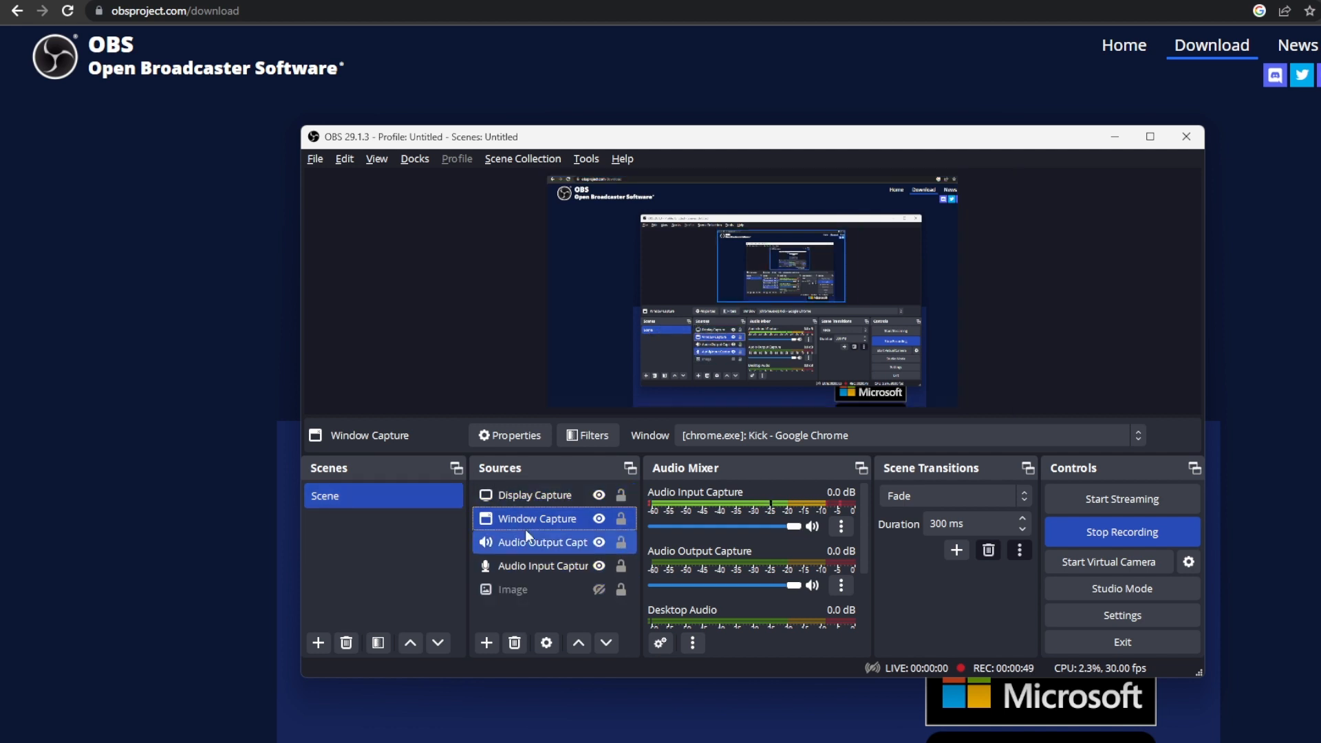
- Switch to OBS and look over the scene's Display Capture and Window Capture sources
ctrl+click(542, 492)
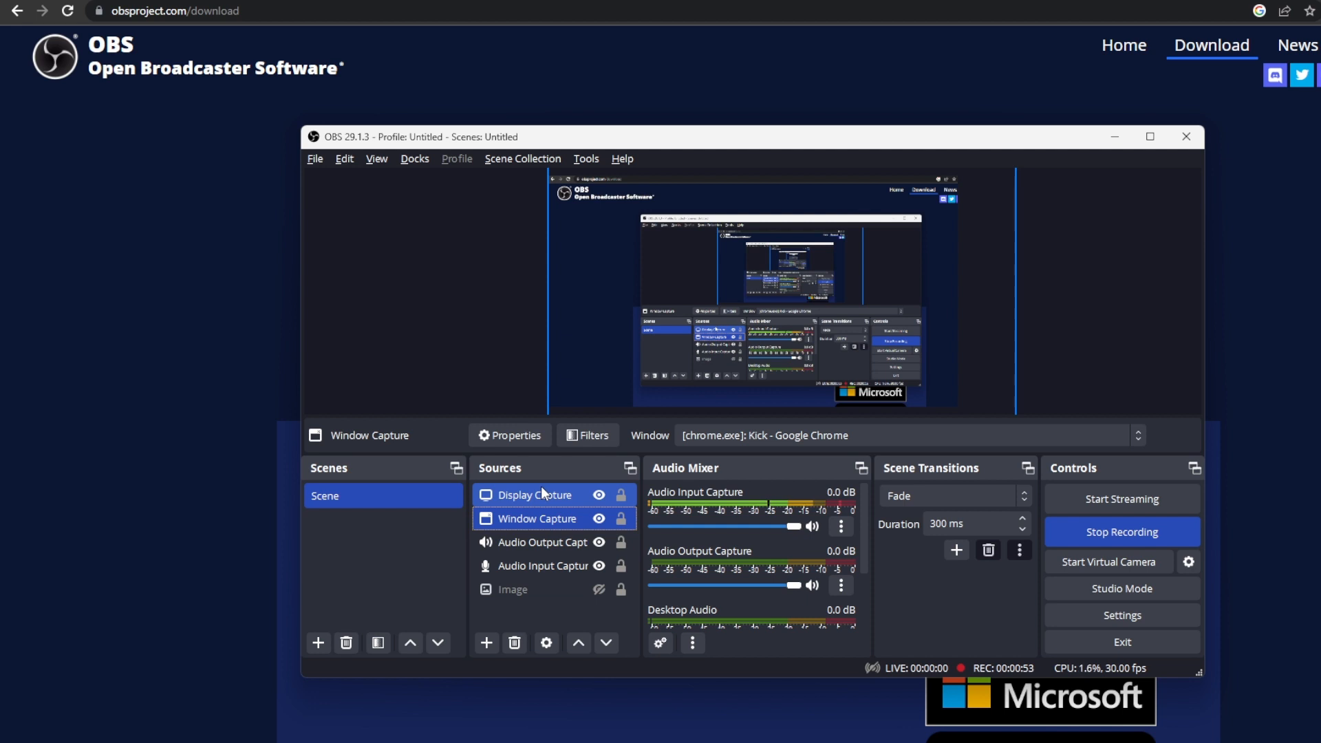
ctrl+click(541, 486)
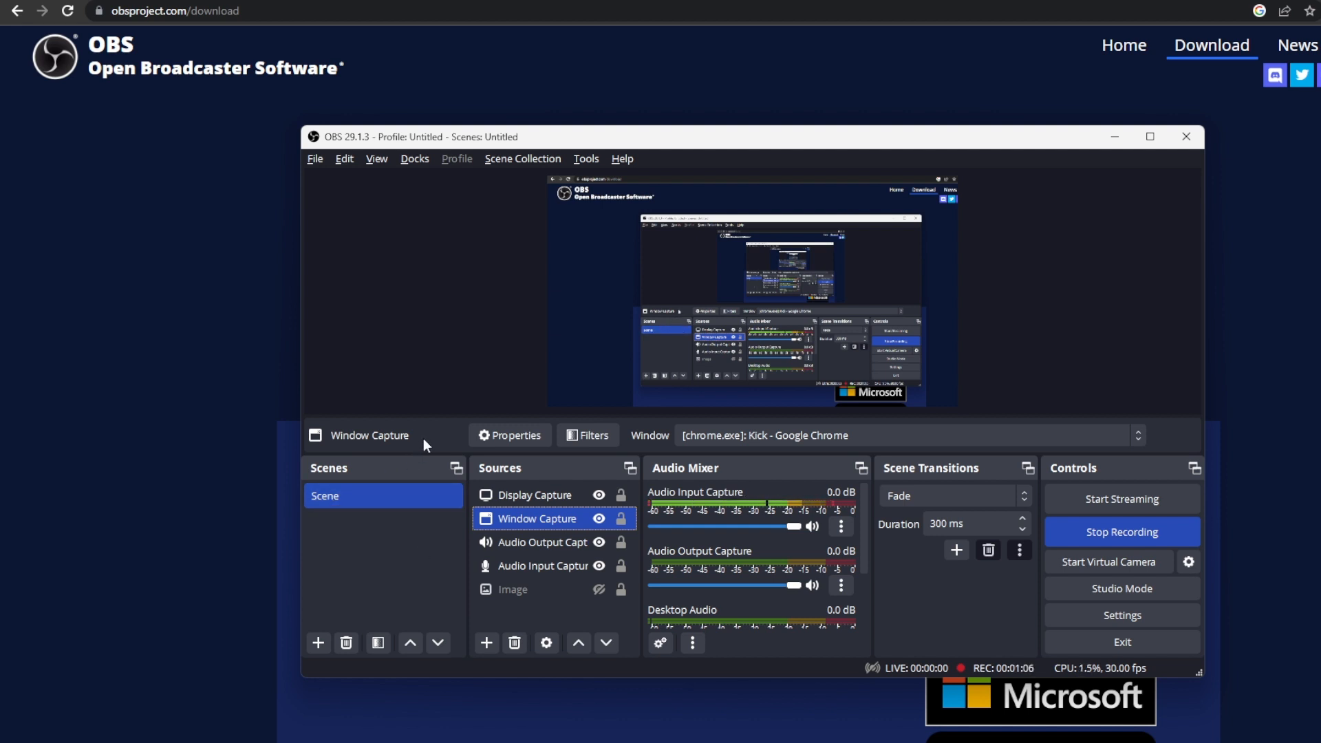
click(413, 494)
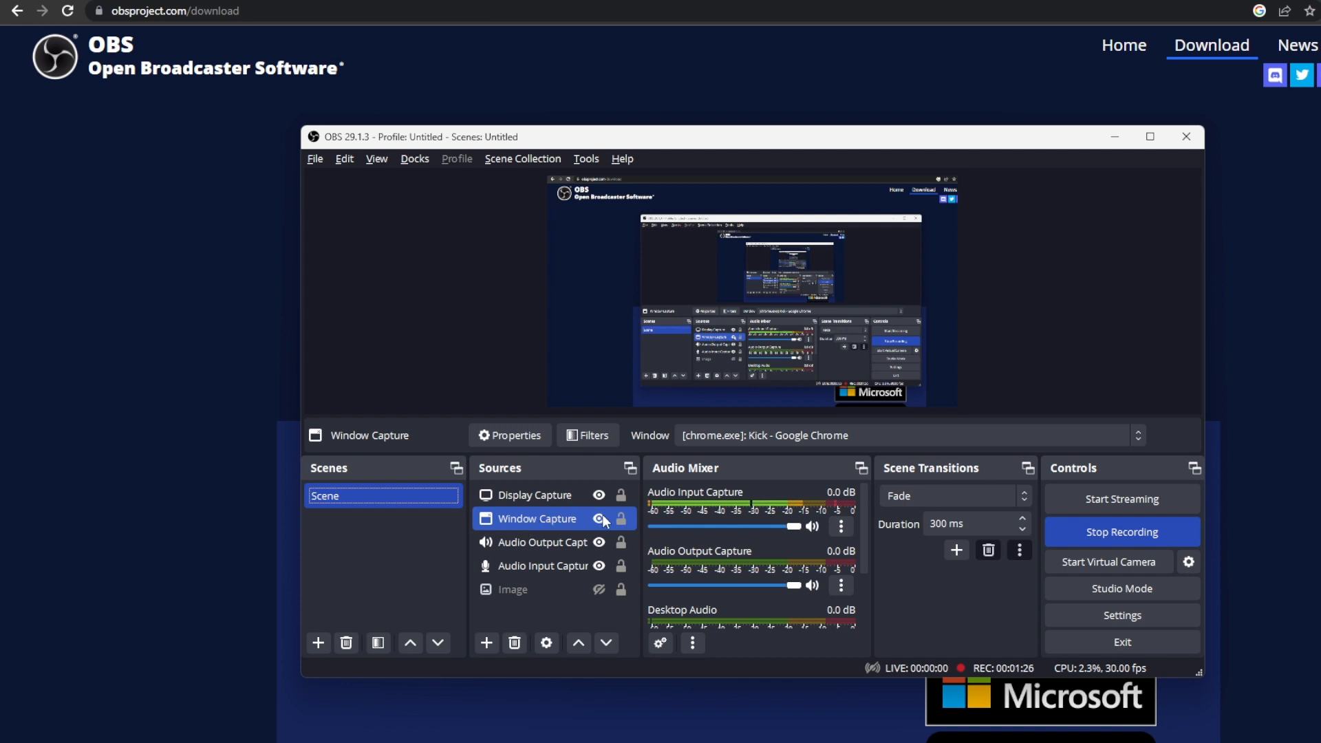
click(555, 514)
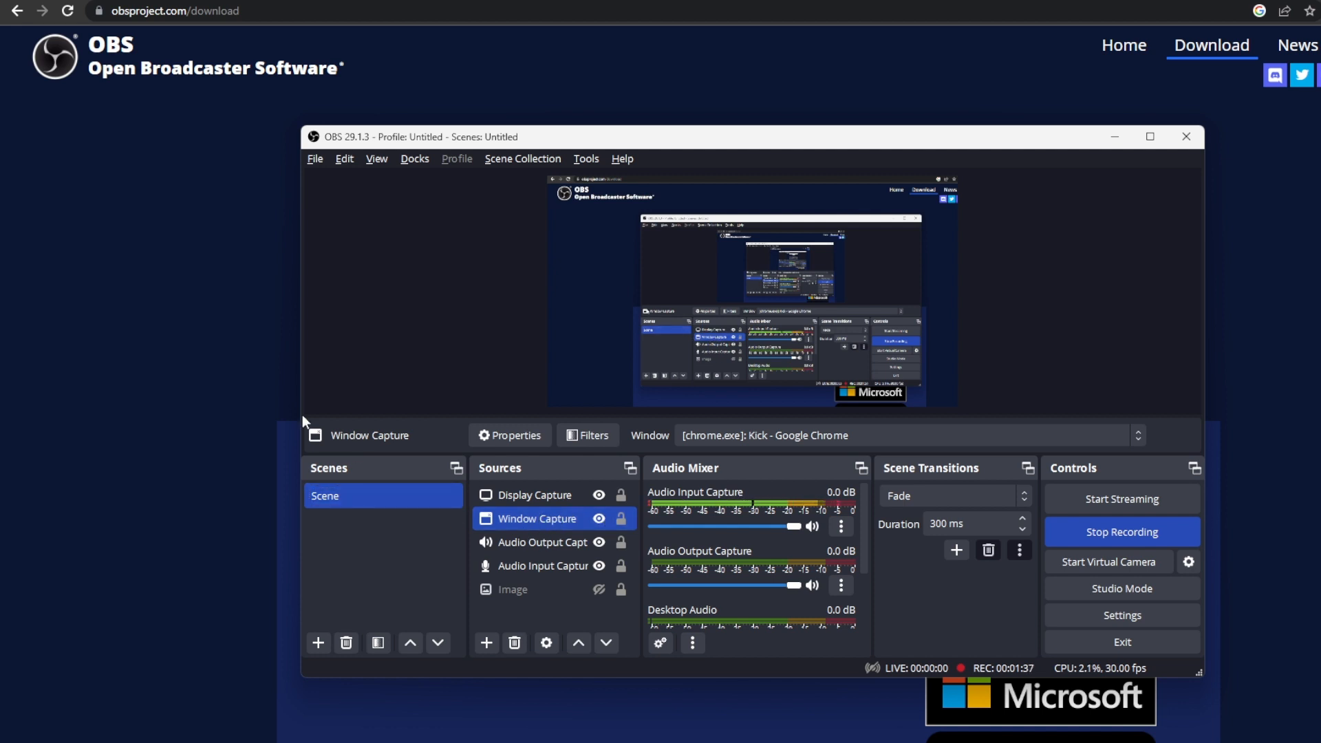
click(173, 314)
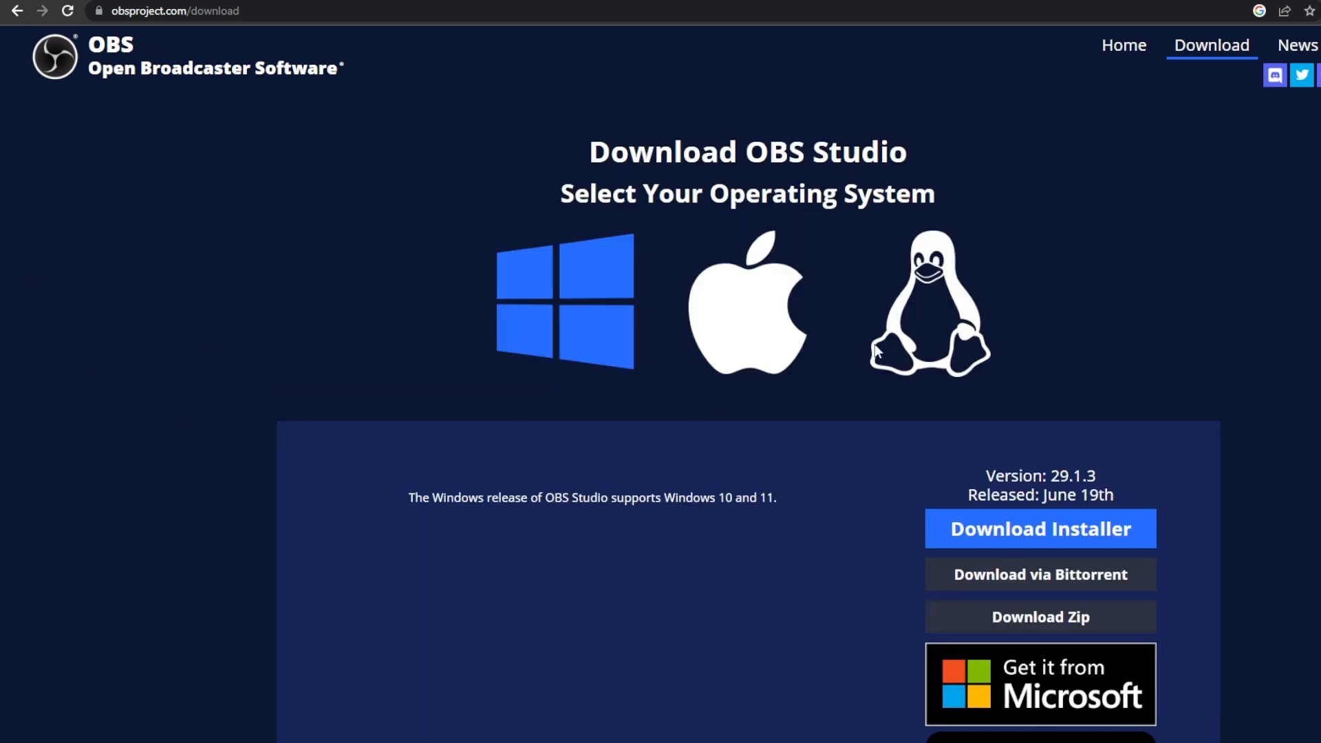
- Bring OBS back to the front and inspect the device properties of the Audio Output Capture and Audio Input Capture sources
mouse_move(947, 742)
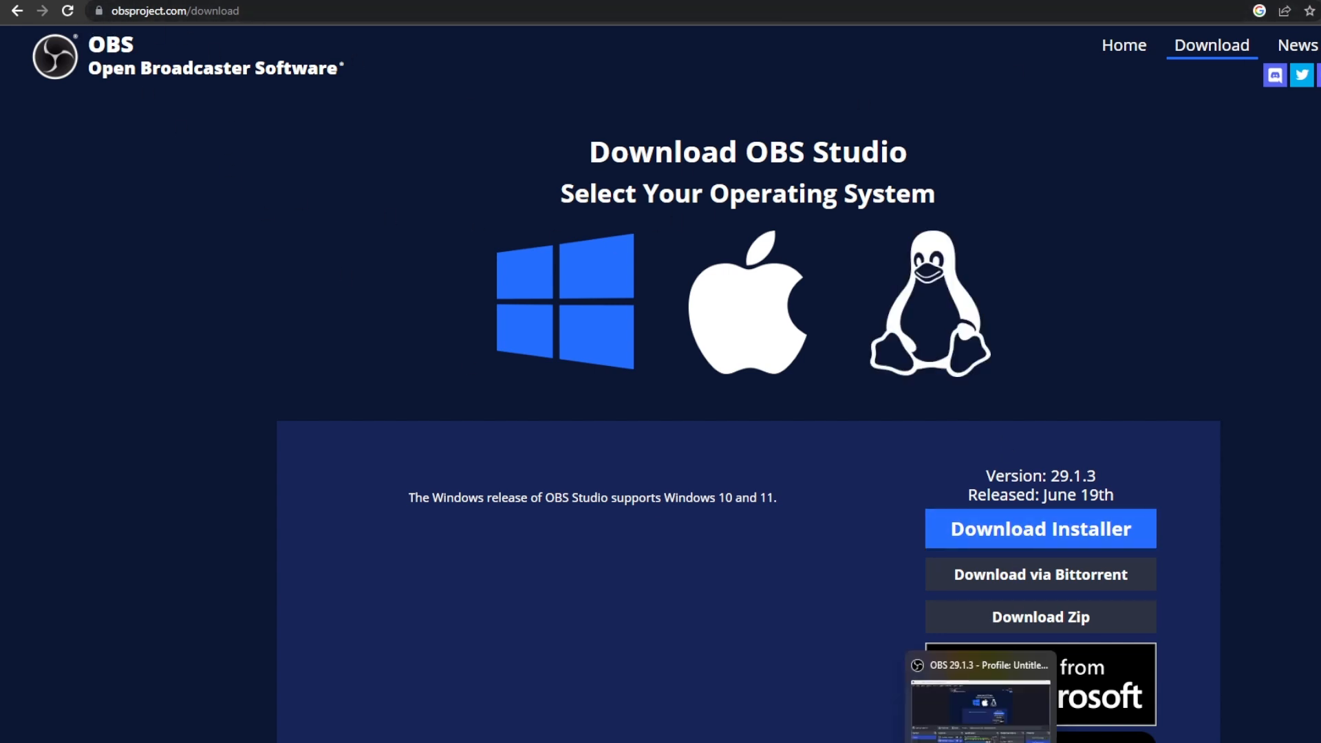
click(981, 742)
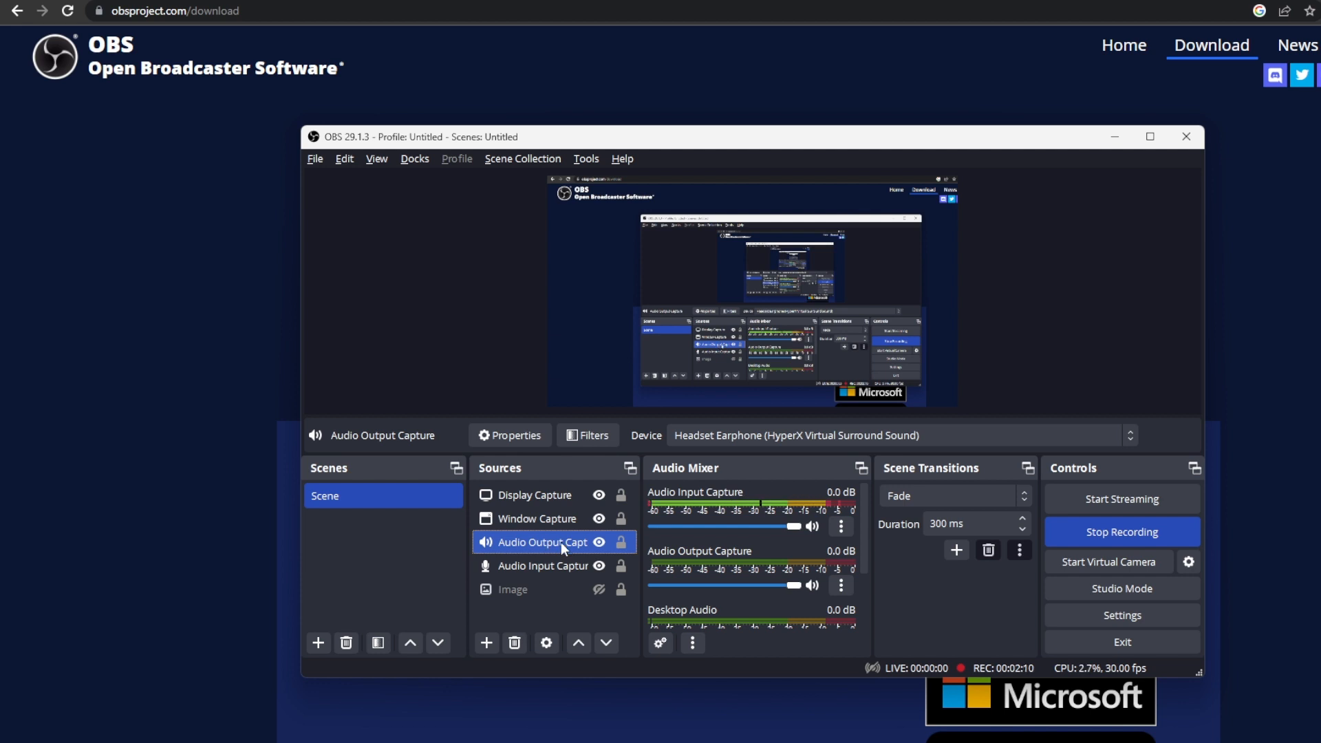
double_click(560, 542)
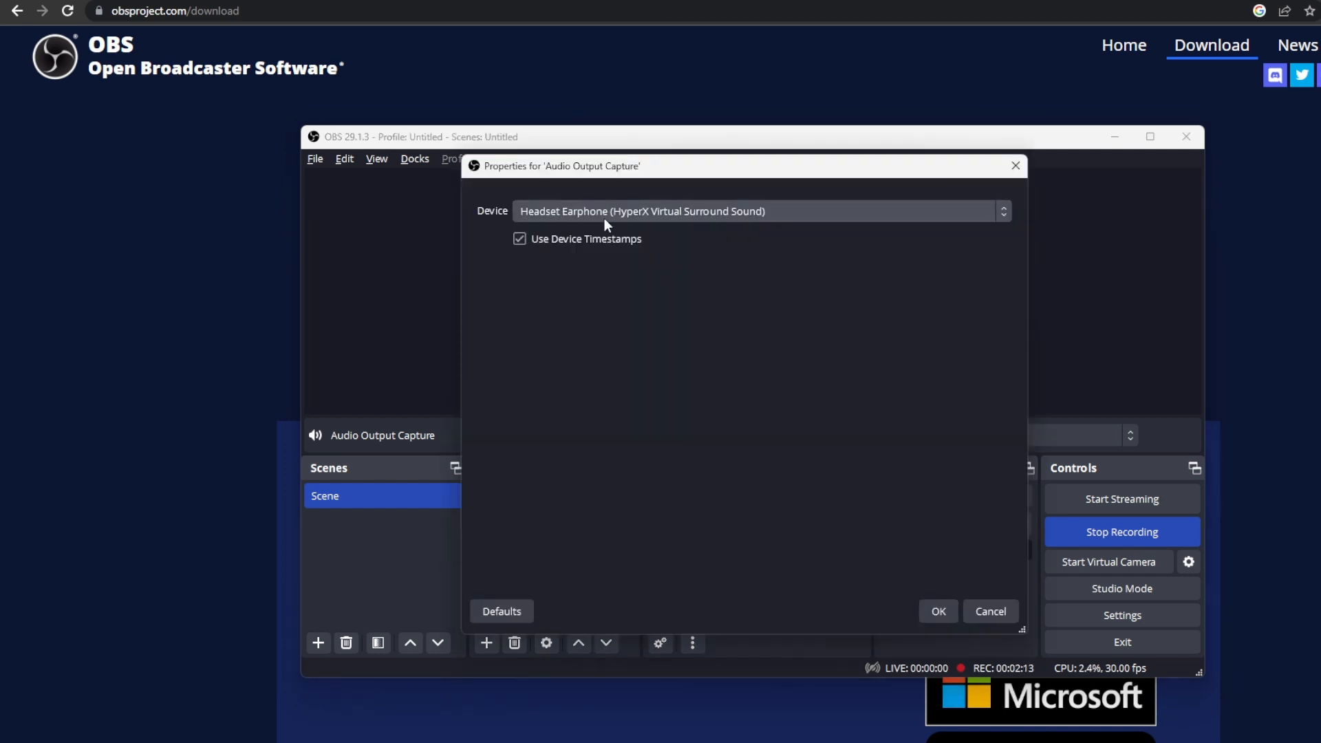
click(984, 612)
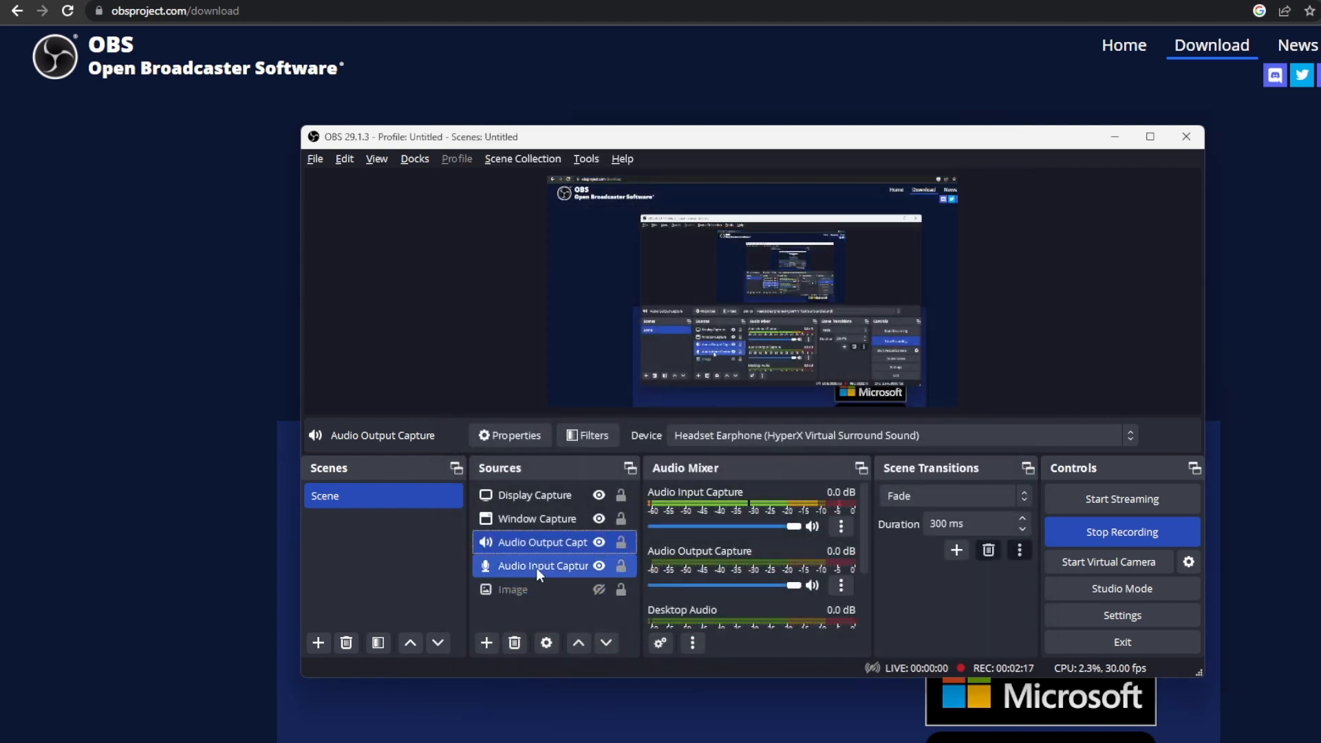
double_click(537, 569)
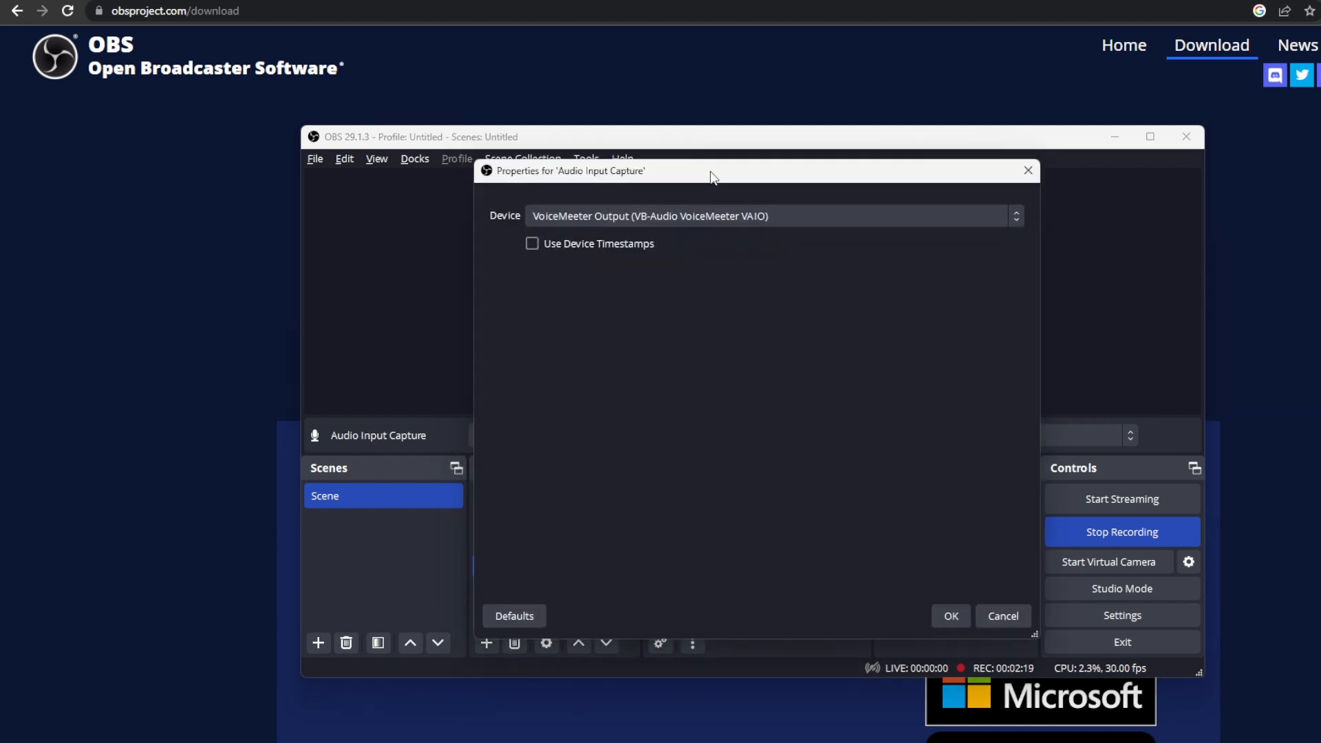
mouse_move(712, 177)
mouse_down()
mouse_move(911, 184)
mouse_move(982, 266)
mouse_move(905, 216)
mouse_move(713, 175)
mouse_up()
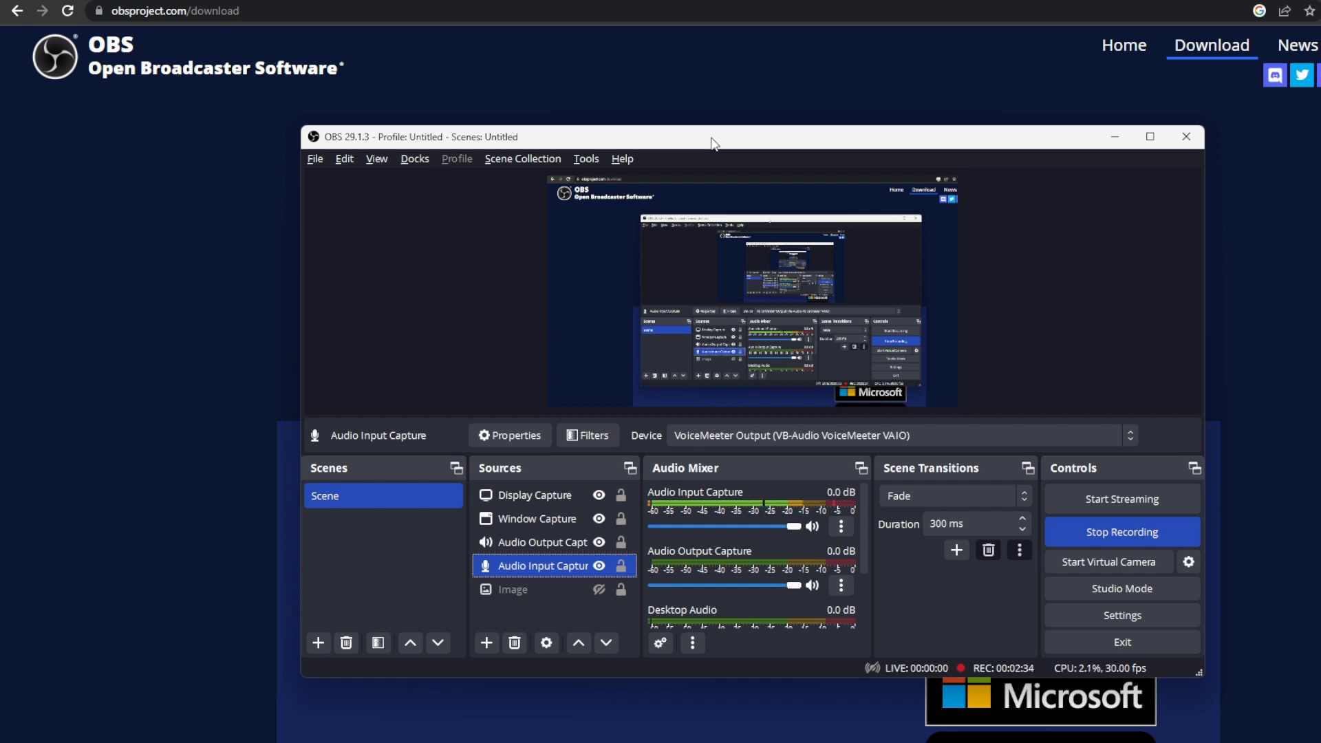
click(485, 642)
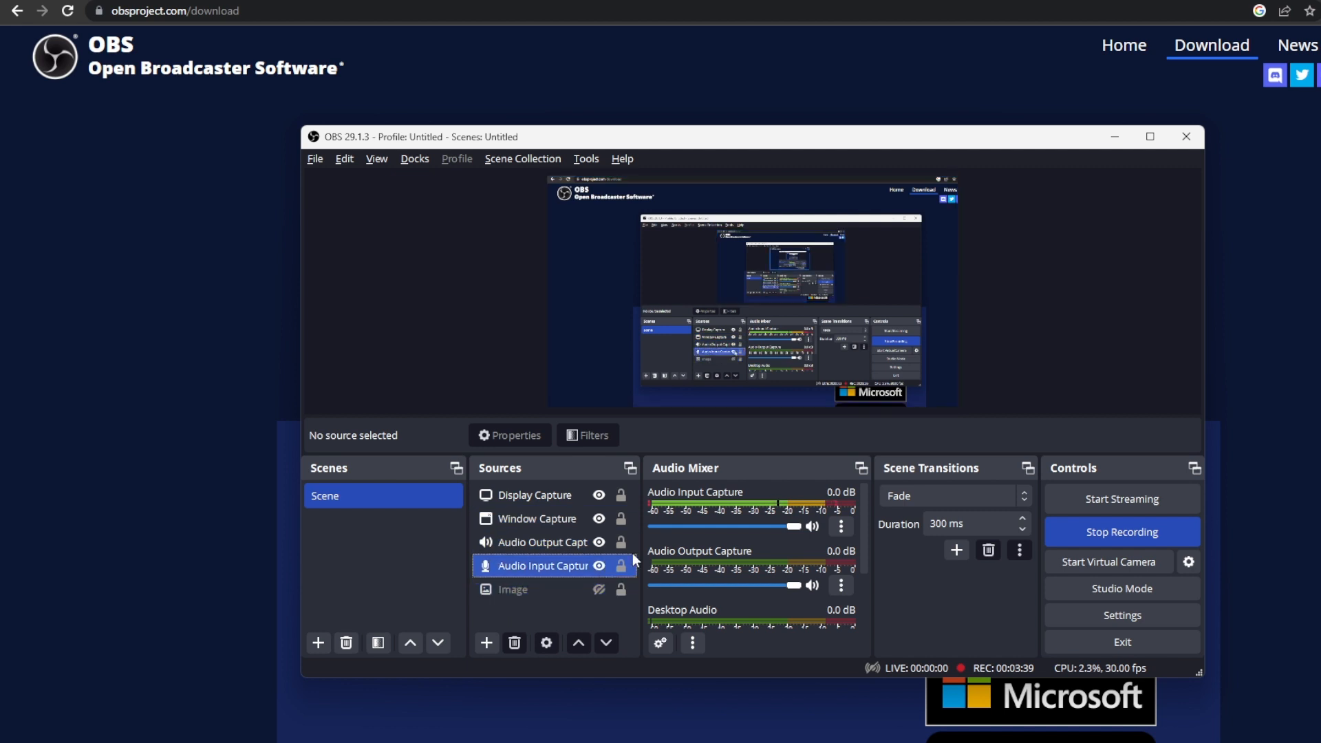
- Open the general settings, try the Dark and Light themes, and restore Yami (Default)
click(1128, 614)
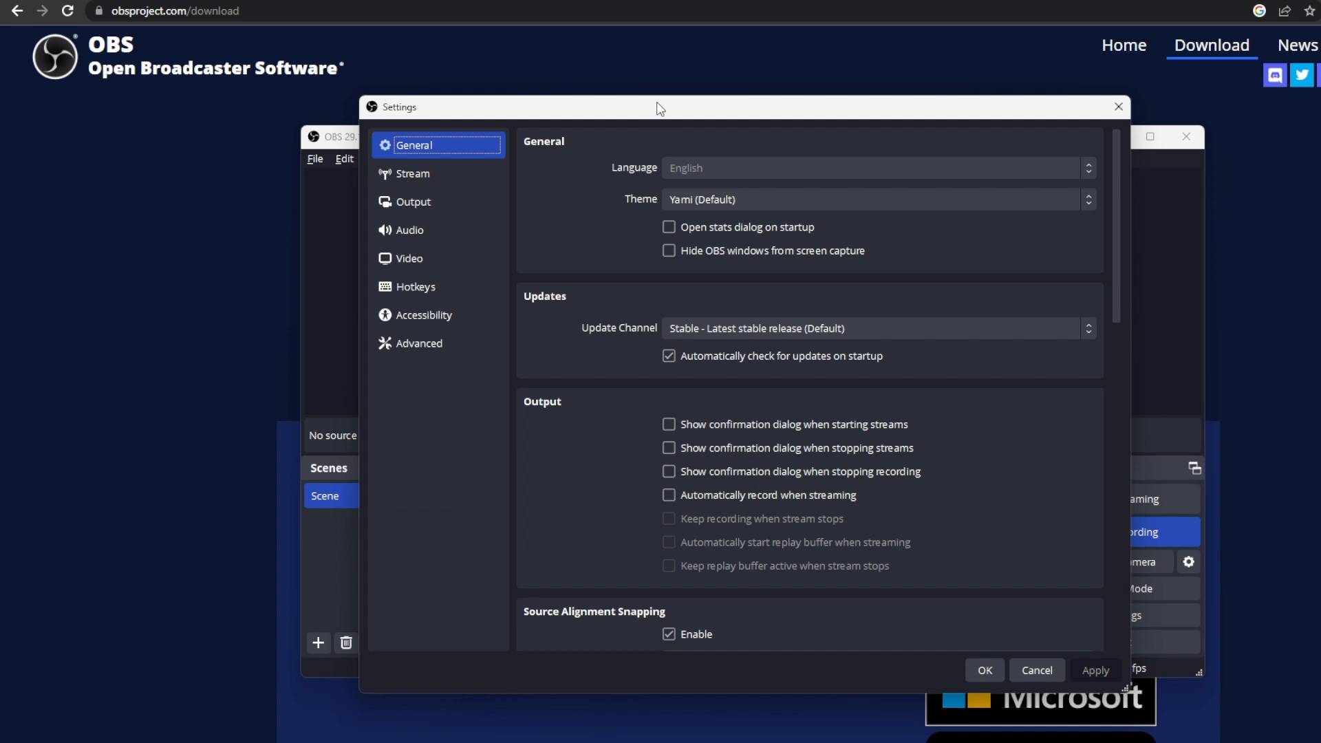
click(716, 199)
click(721, 235)
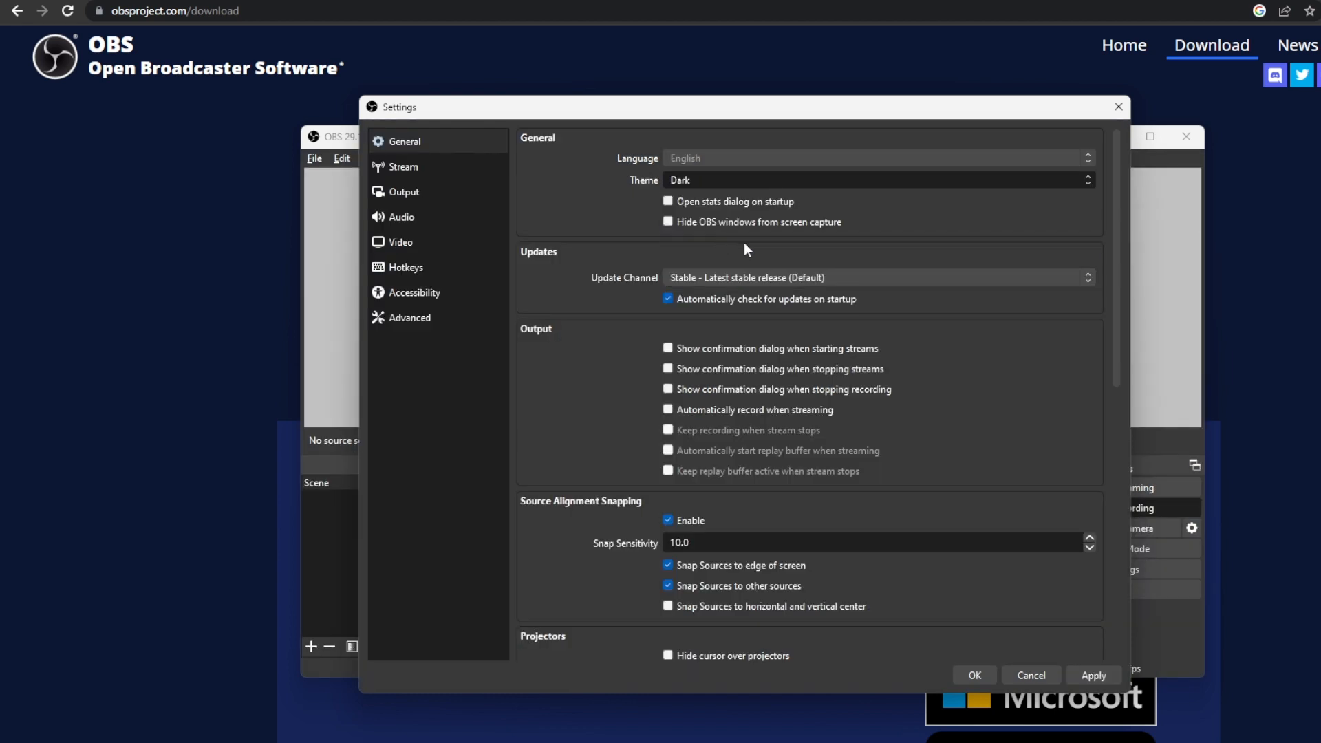
click(744, 243)
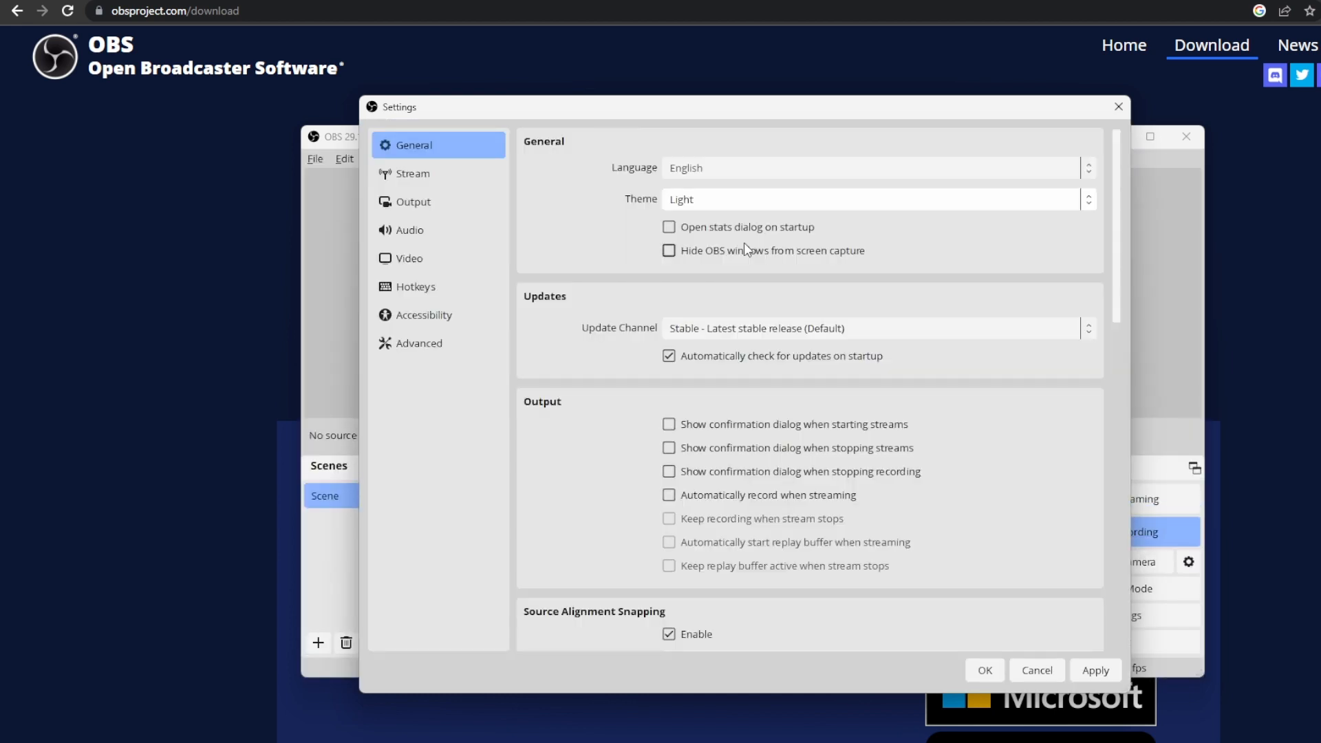
click(762, 207)
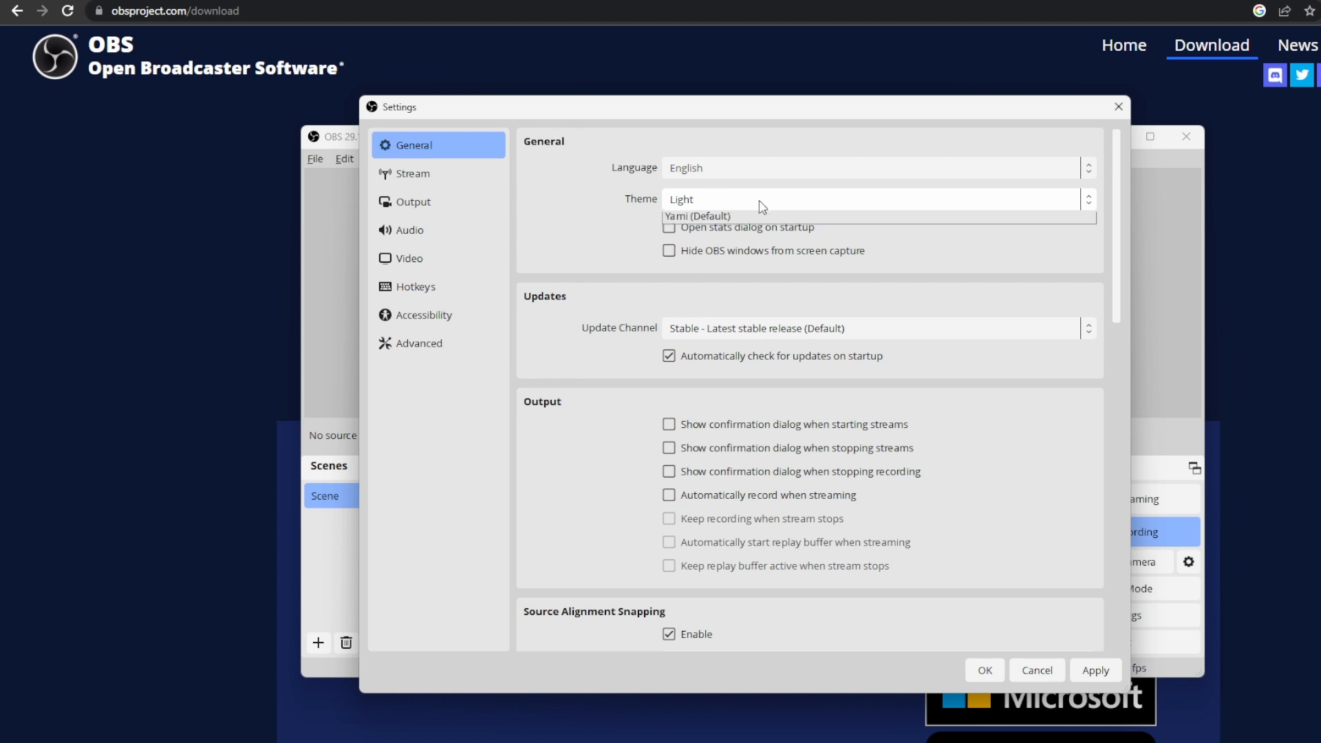
click(683, 316)
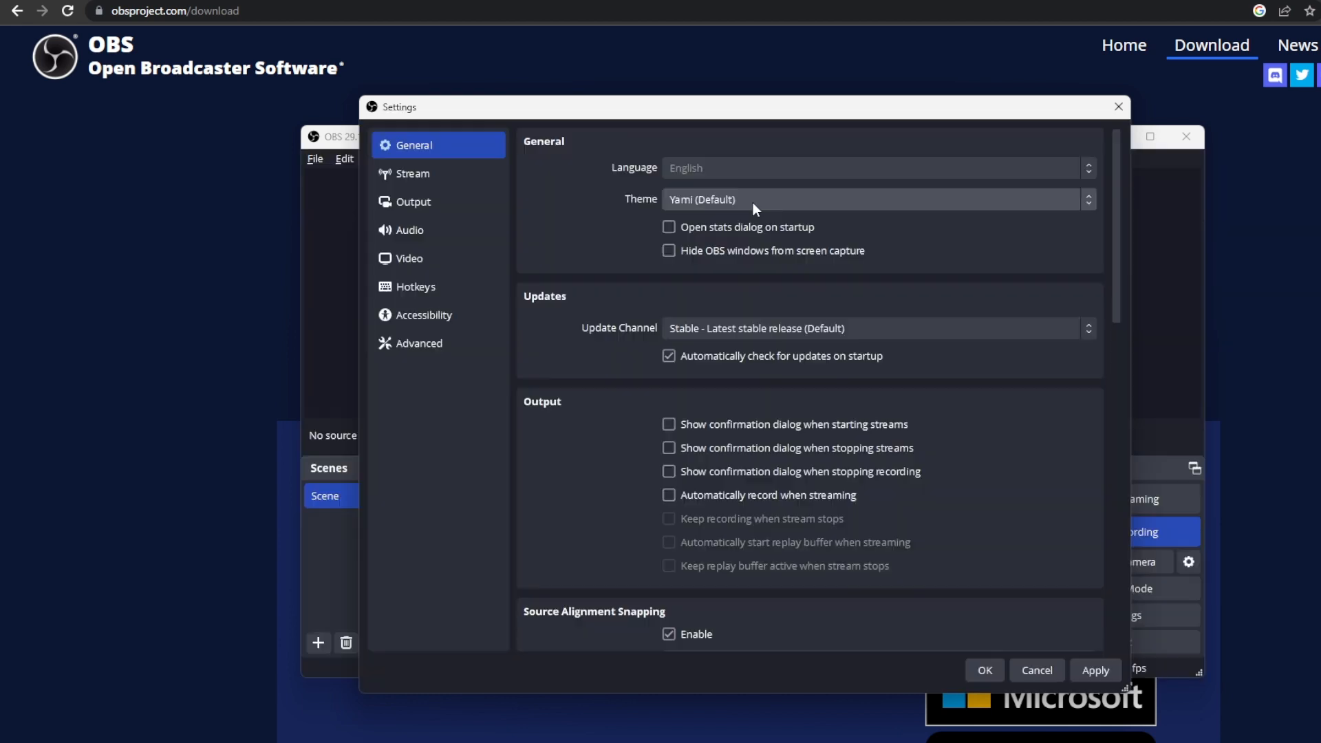
click(756, 205)
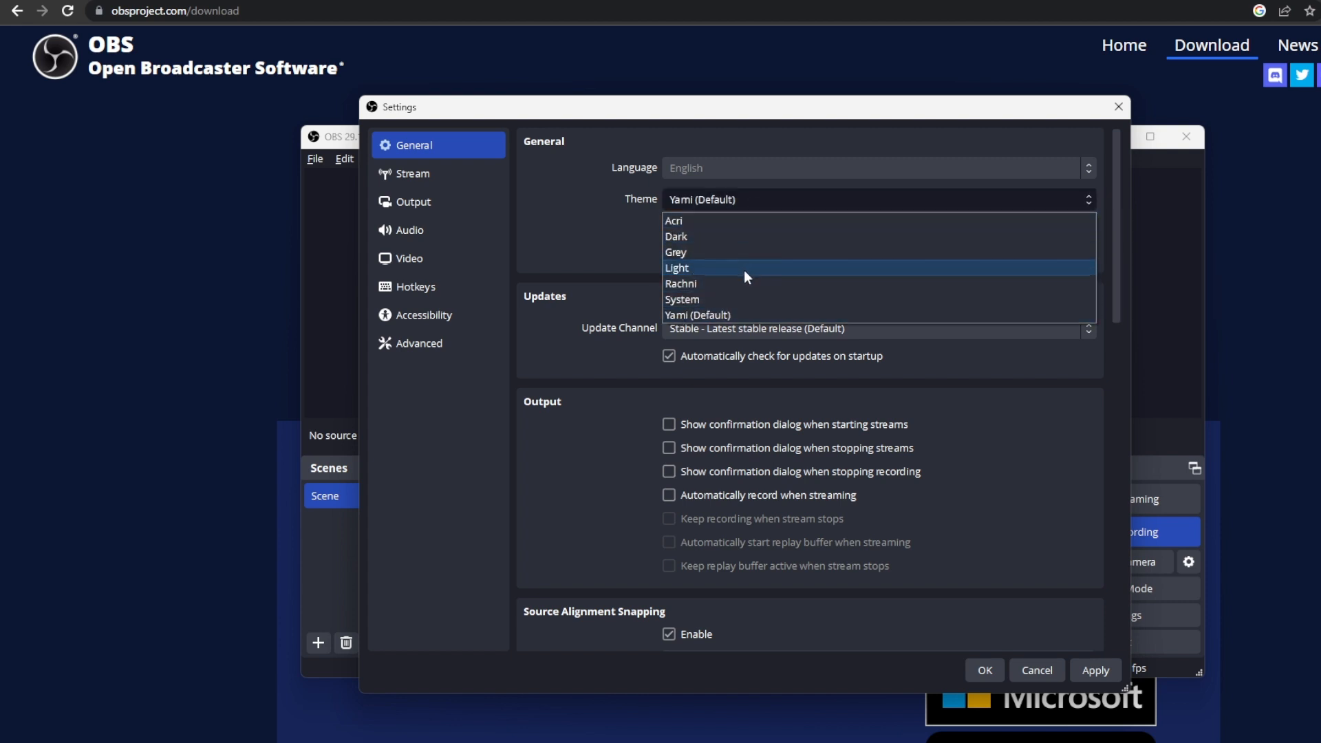
click(755, 199)
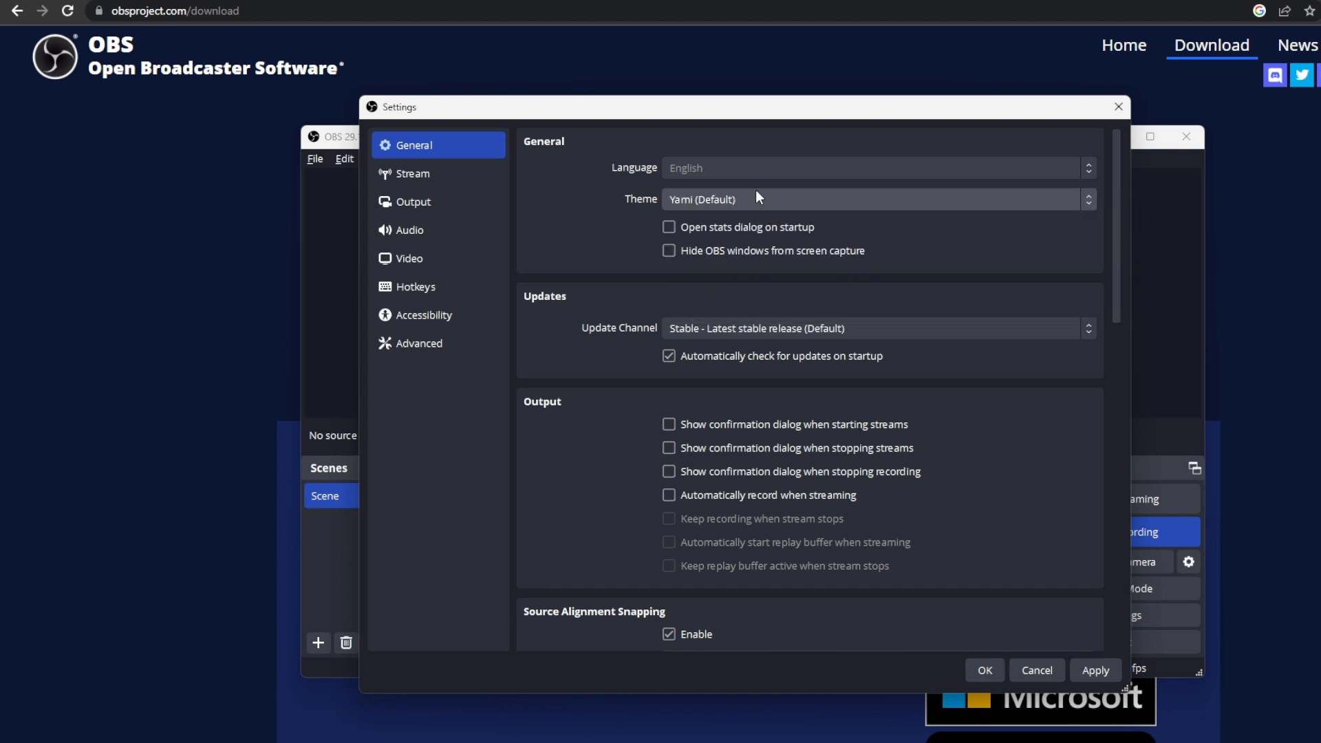
- Review the stream settings and the streaming encoder settings of the advanced output mode
click(411, 174)
click(438, 205)
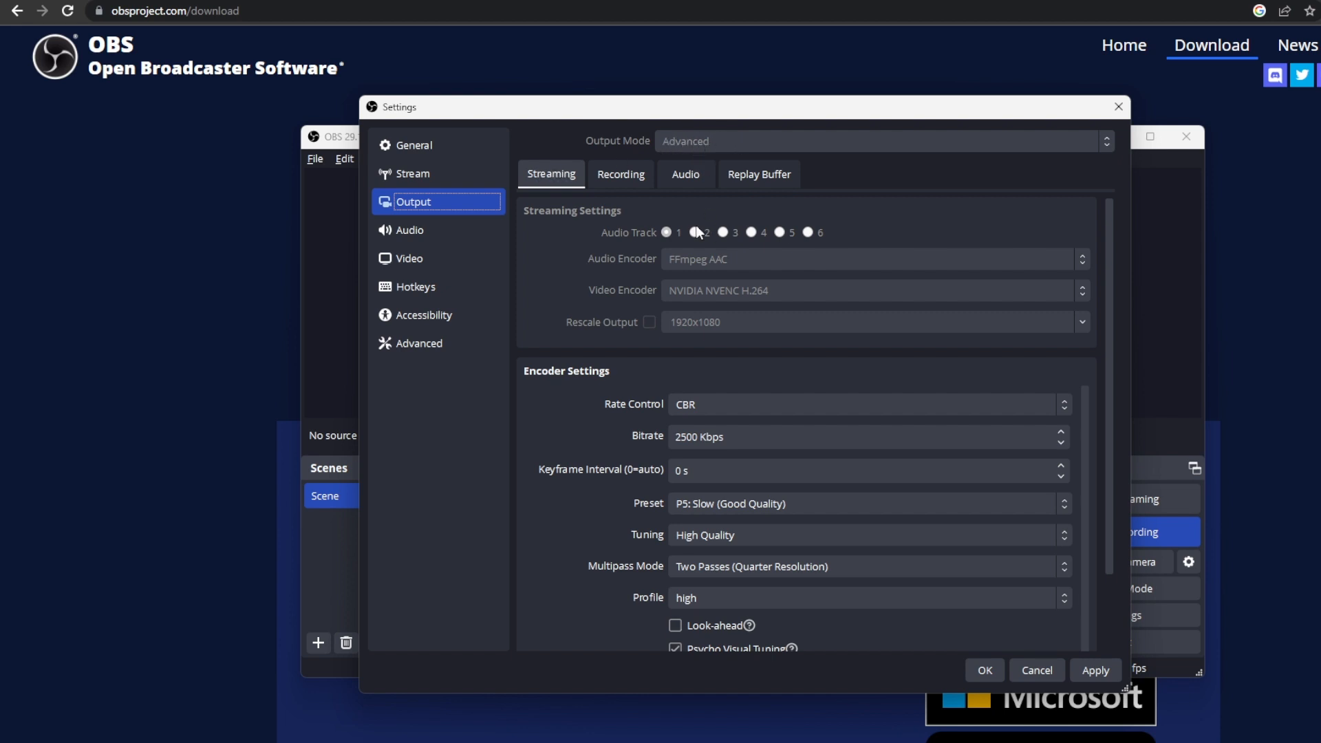
scroll(804, 382, down, 2)
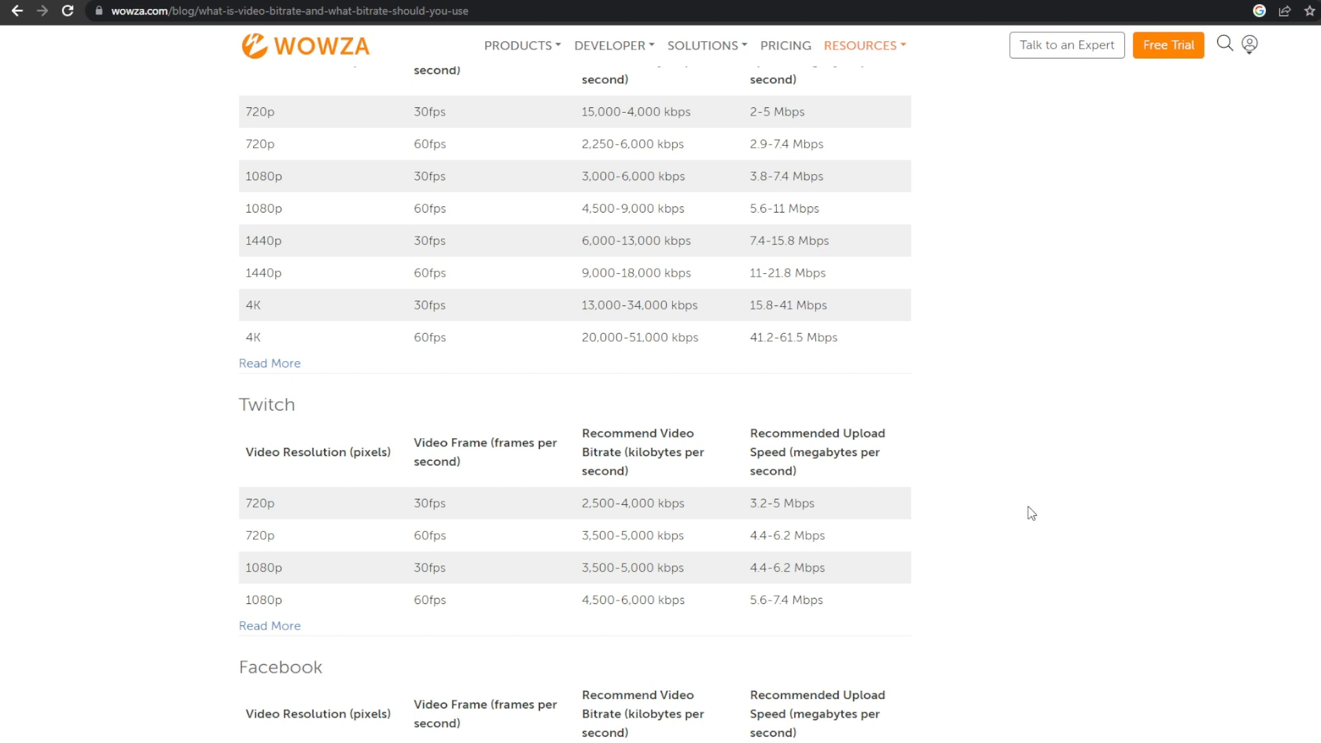
- Switch to the Wowza bitrate article and examine the Twitch bitrate recommendations for 720p at 60fps and 1080p at 30fps
scroll(1028, 469, down, 2)
scroll(1028, 468, down, 1)
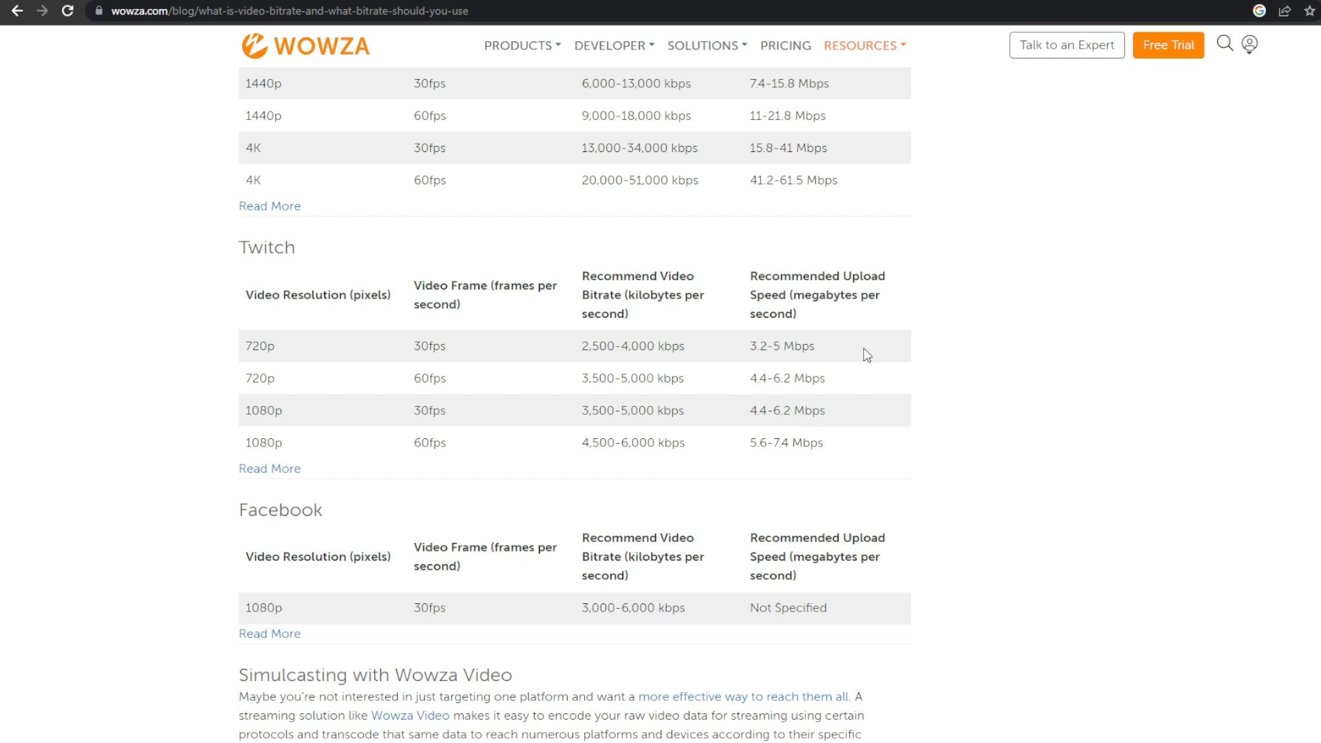
drag(829, 380, 236, 382)
click(187, 360)
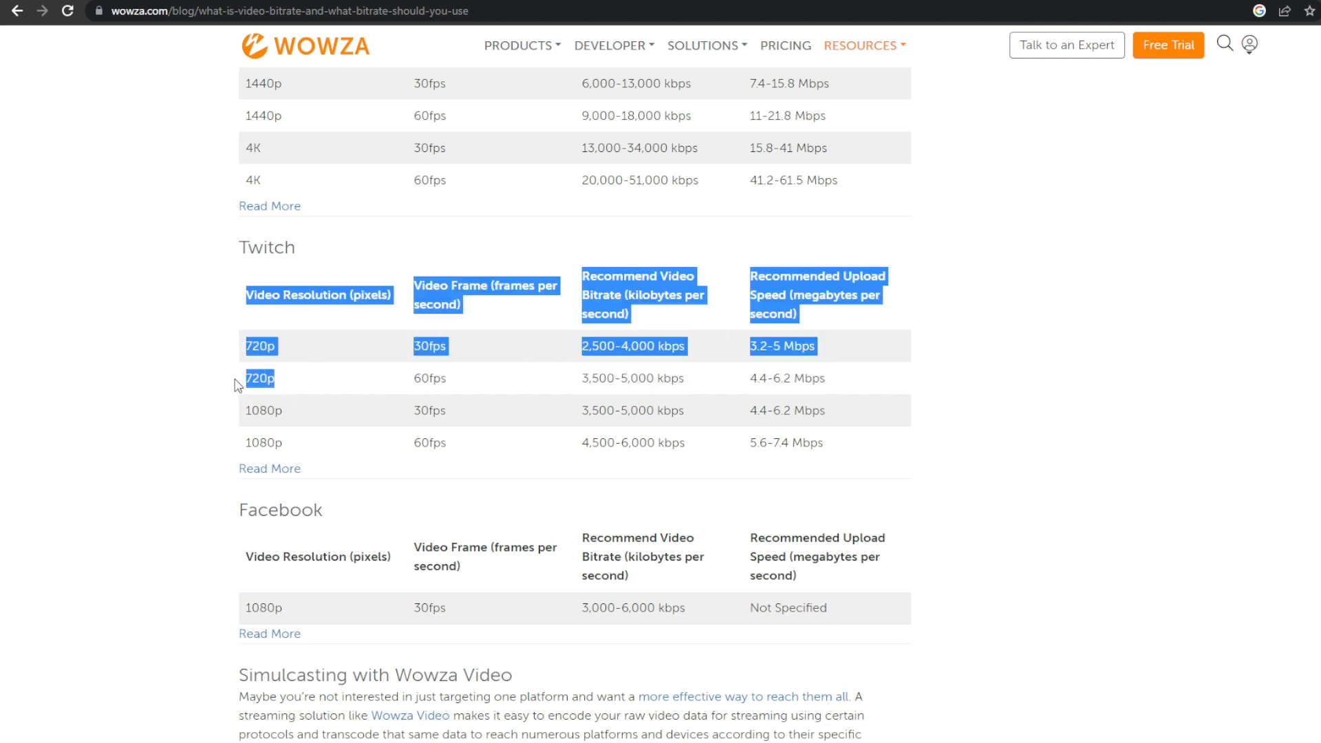
click(378, 384)
drag(581, 380, 653, 386)
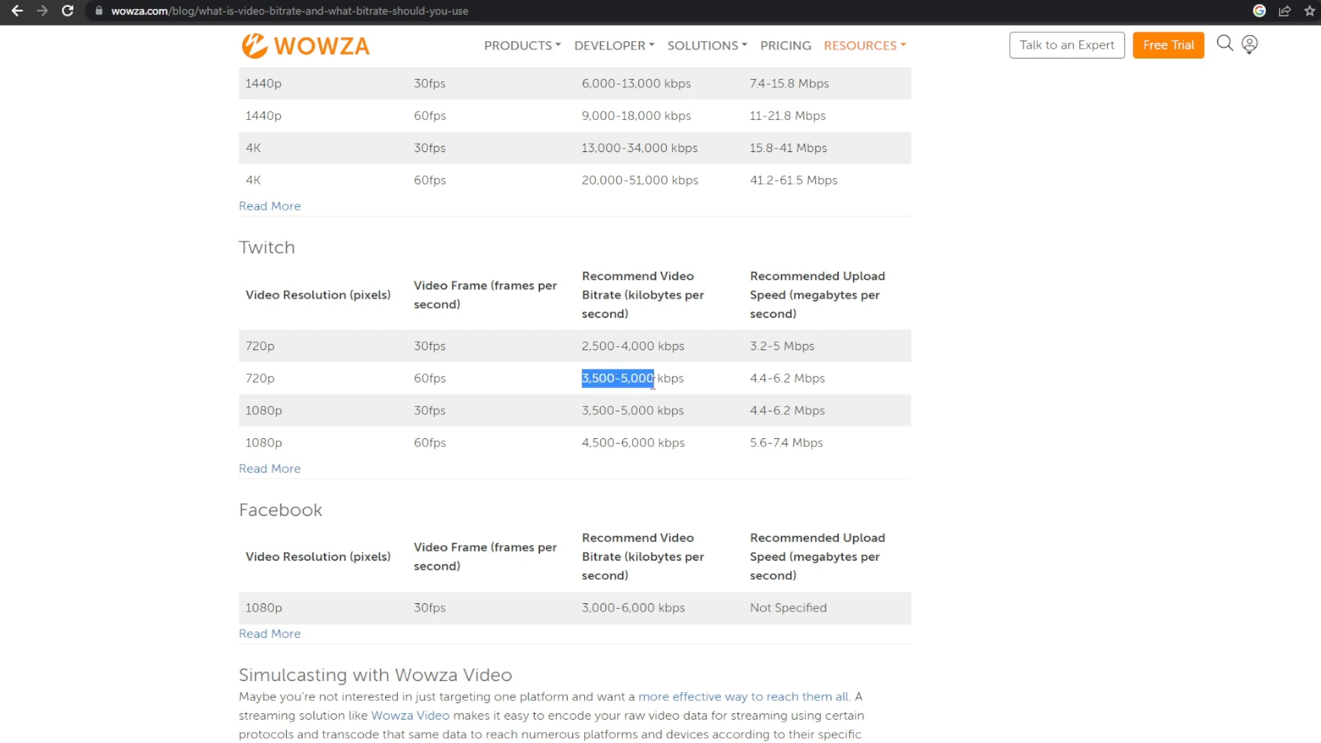
mouse_move(300, 413)
mouse_down()
mouse_move(251, 411)
mouse_move(283, 409)
mouse_up()
drag(577, 417, 886, 396)
click(885, 396)
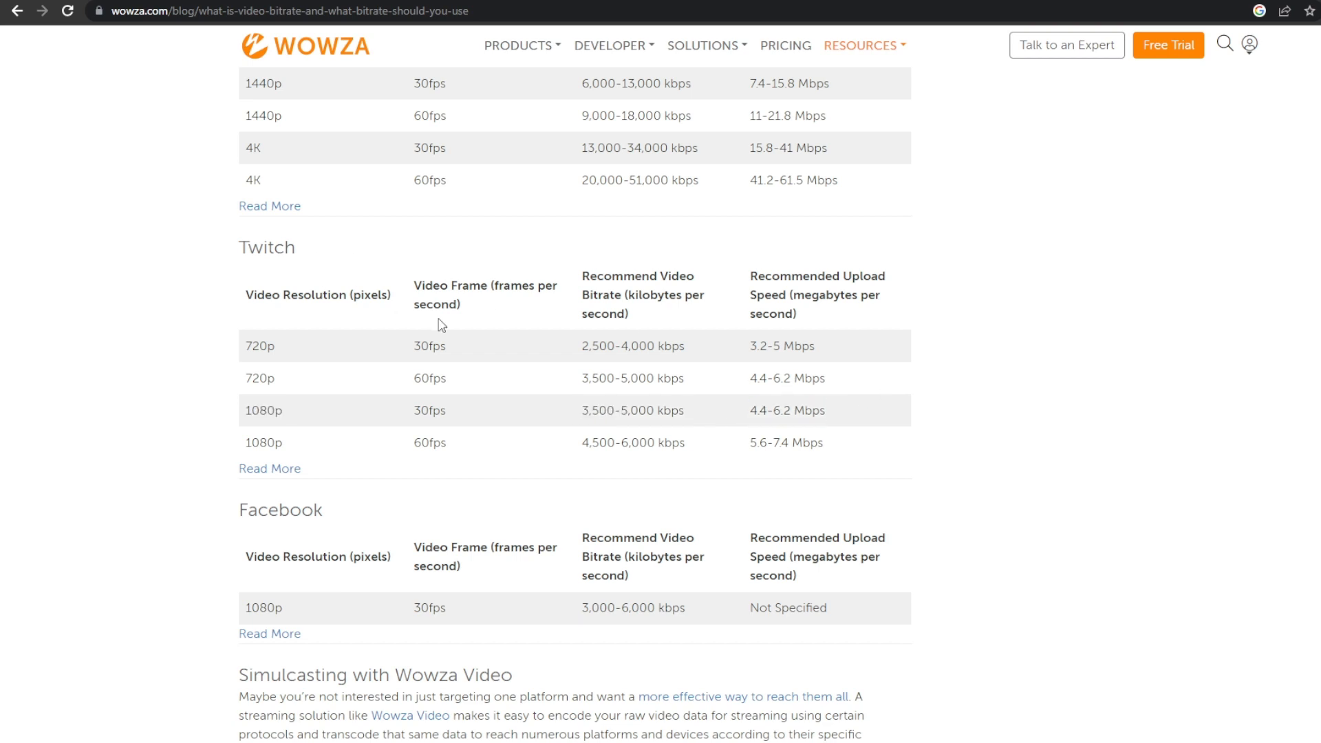
- Compare the YouTube and Twitch bitrate tables, focusing on Twitch's recommended bitrate for 720p at 60fps
scroll(462, 334, up, 1)
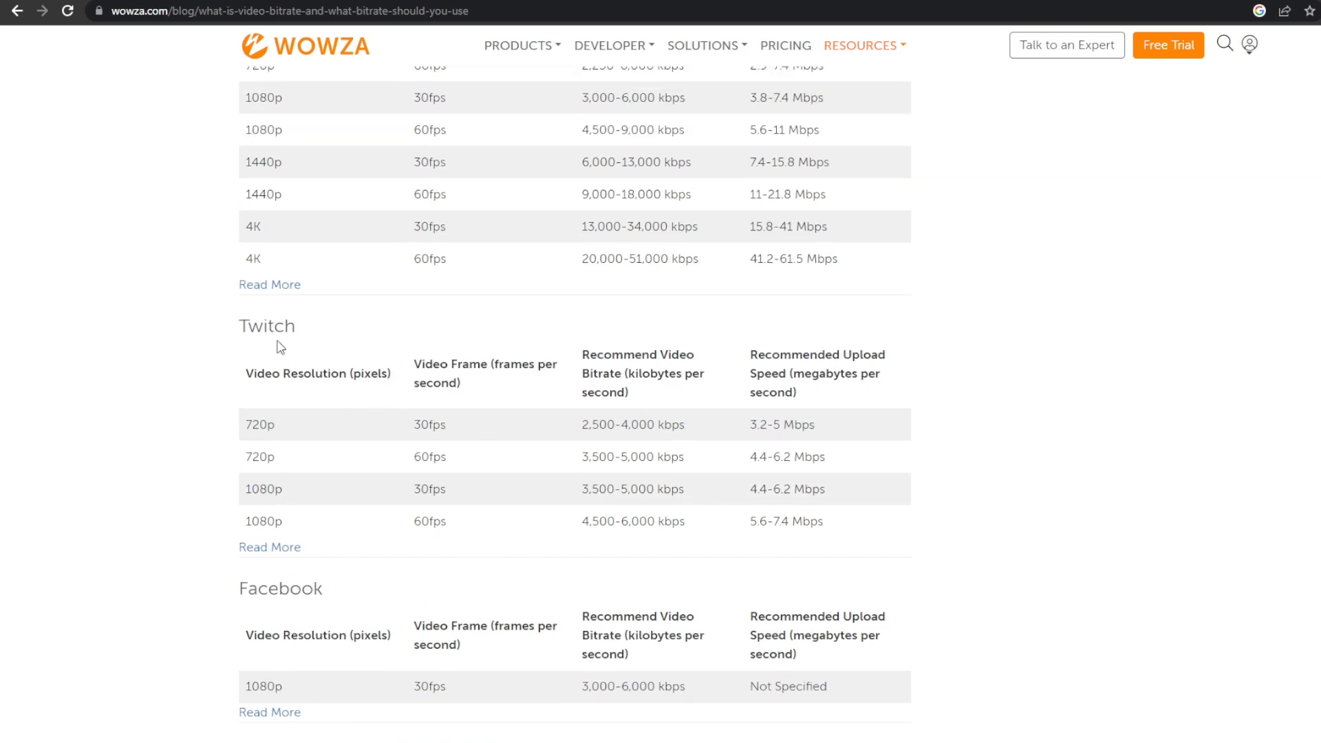
scroll(292, 468, up, 3)
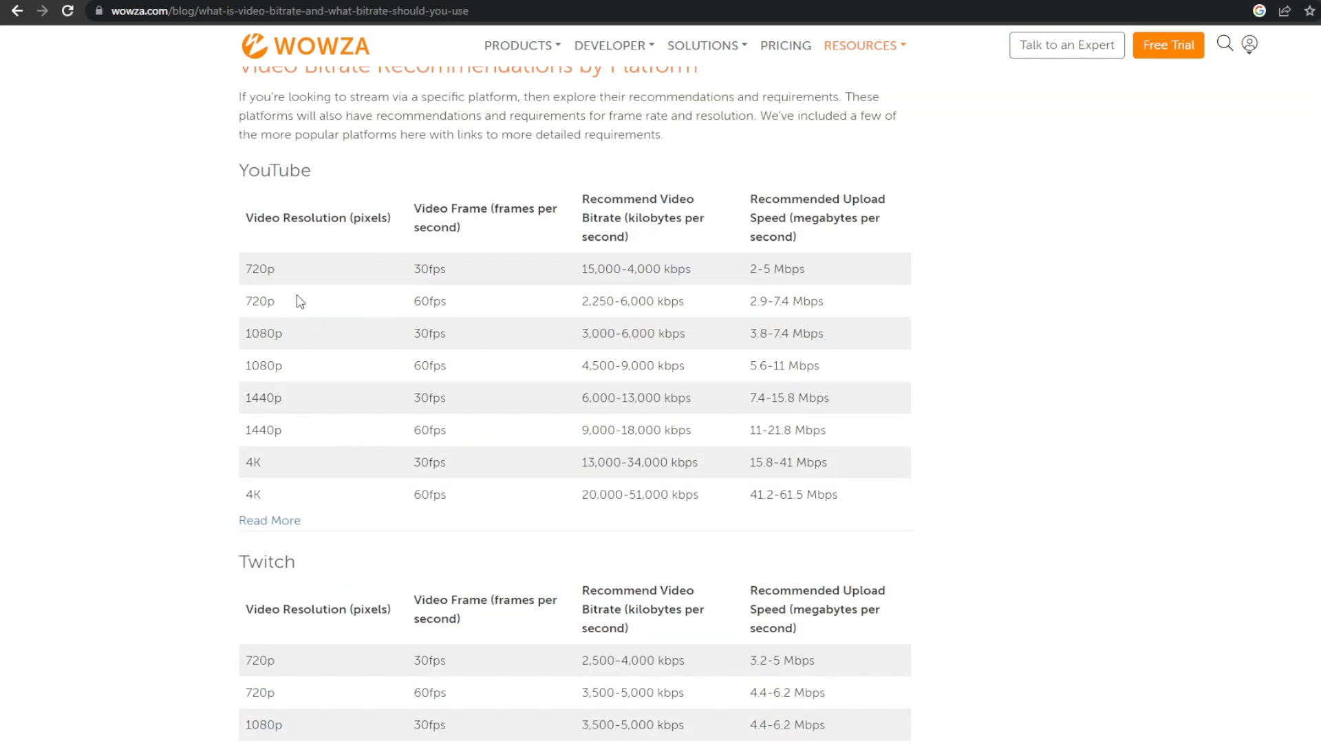
scroll(276, 193, down, 4)
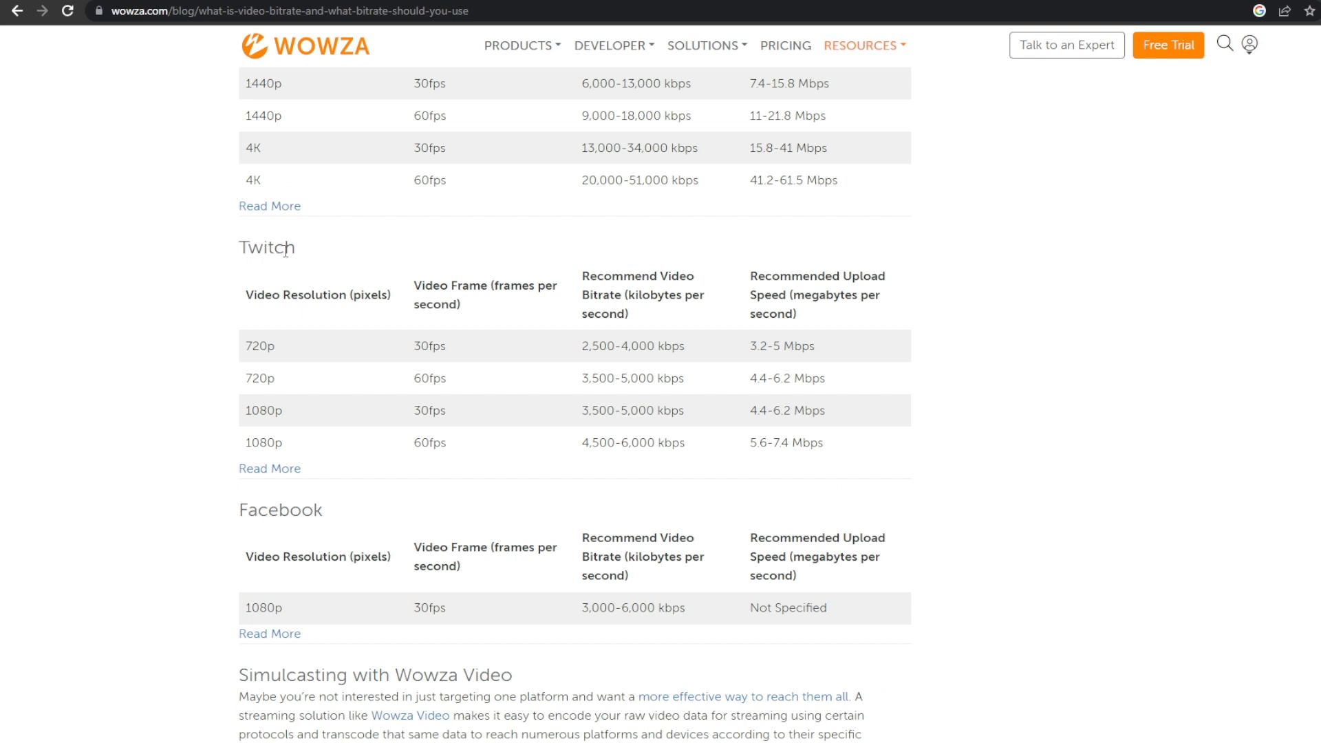
drag(301, 249, 236, 252)
click(1055, 309)
drag(580, 381, 663, 383)
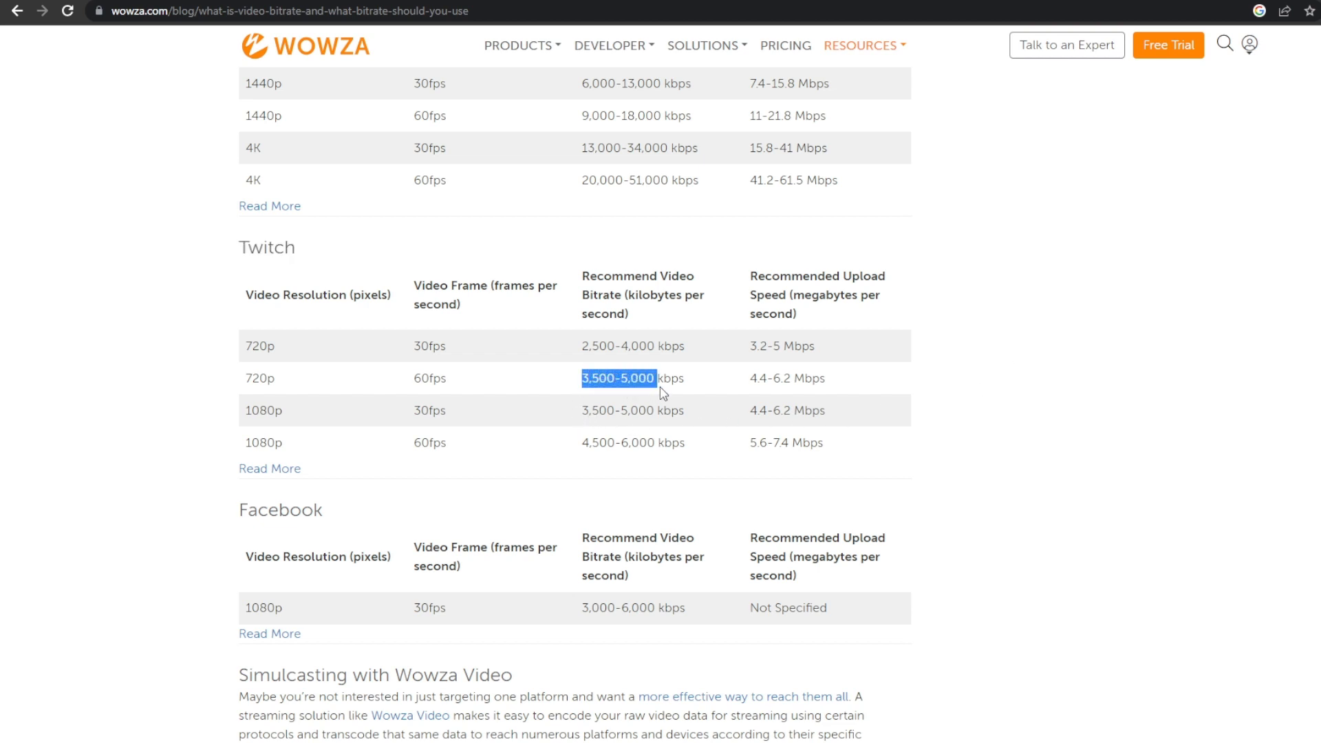
click(548, 416)
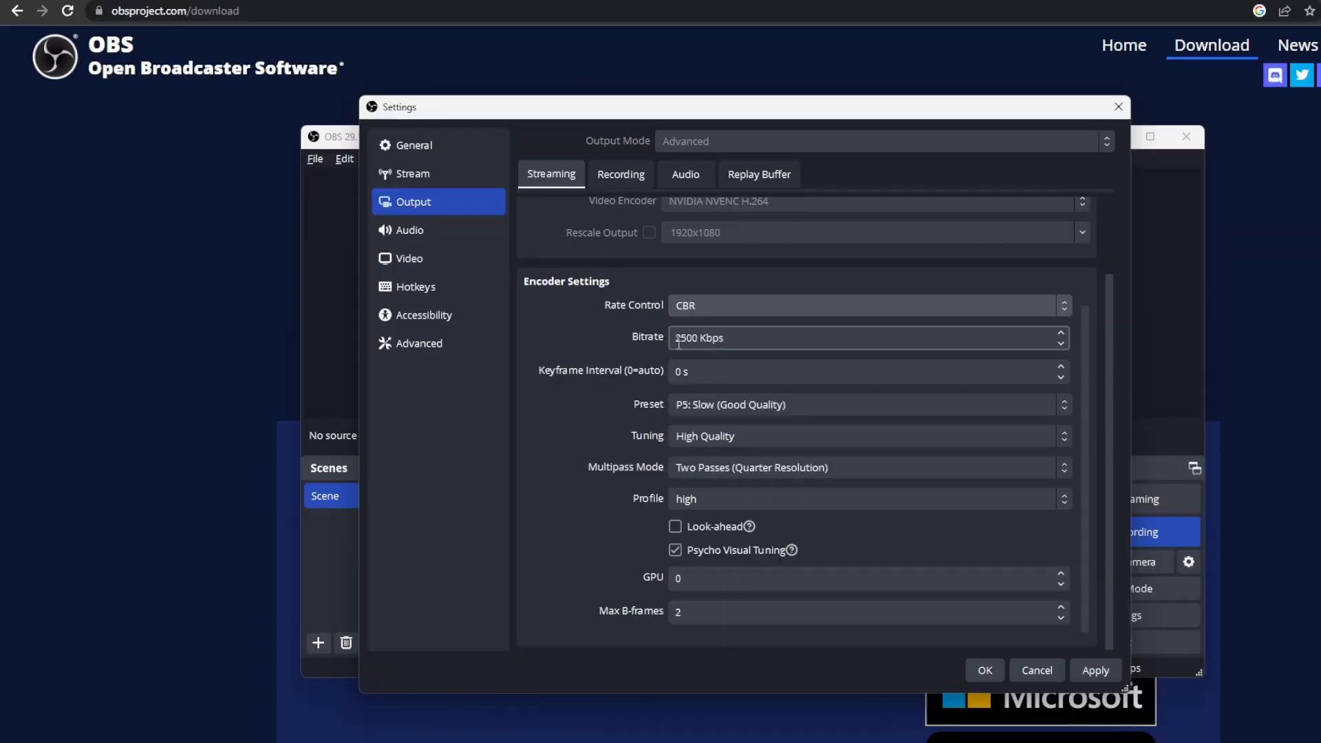
- Return to the OBS streaming output settings and review the encoder's tuning and remaining options
click(756, 438)
click(756, 436)
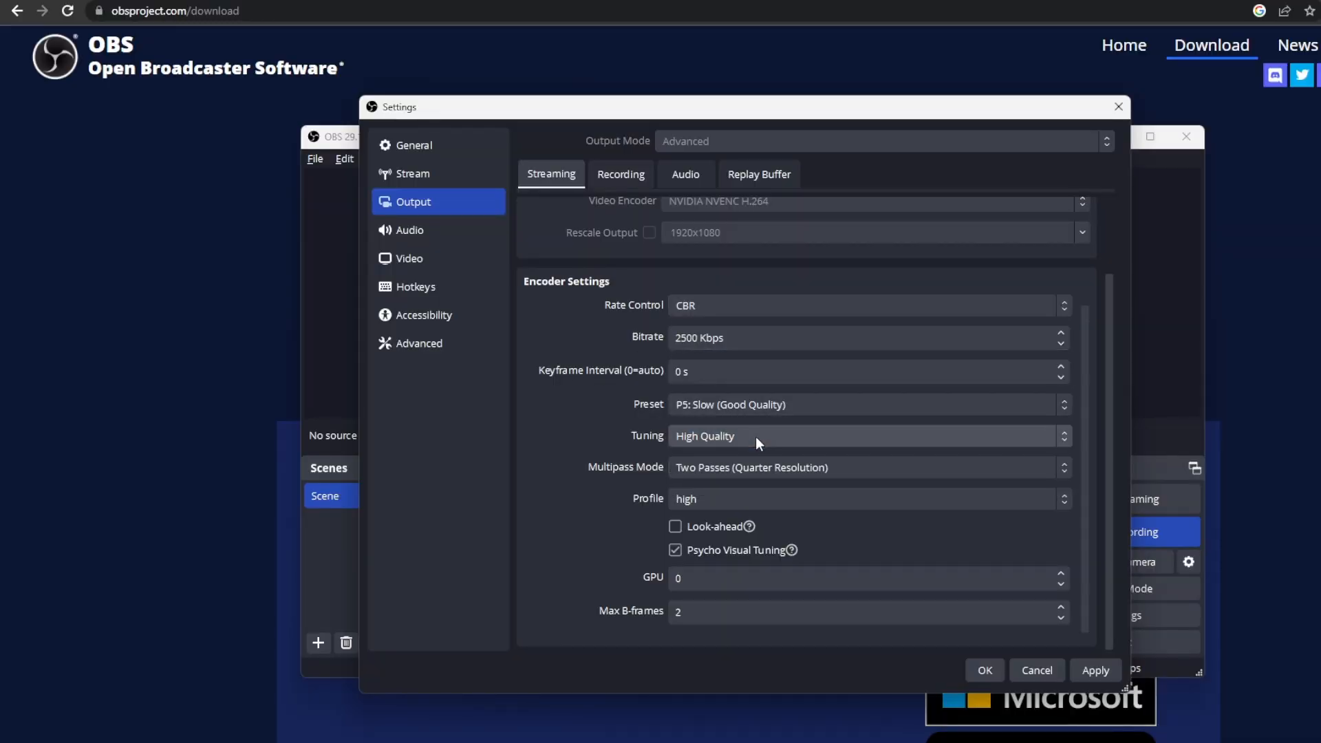
scroll(635, 228, up, 1)
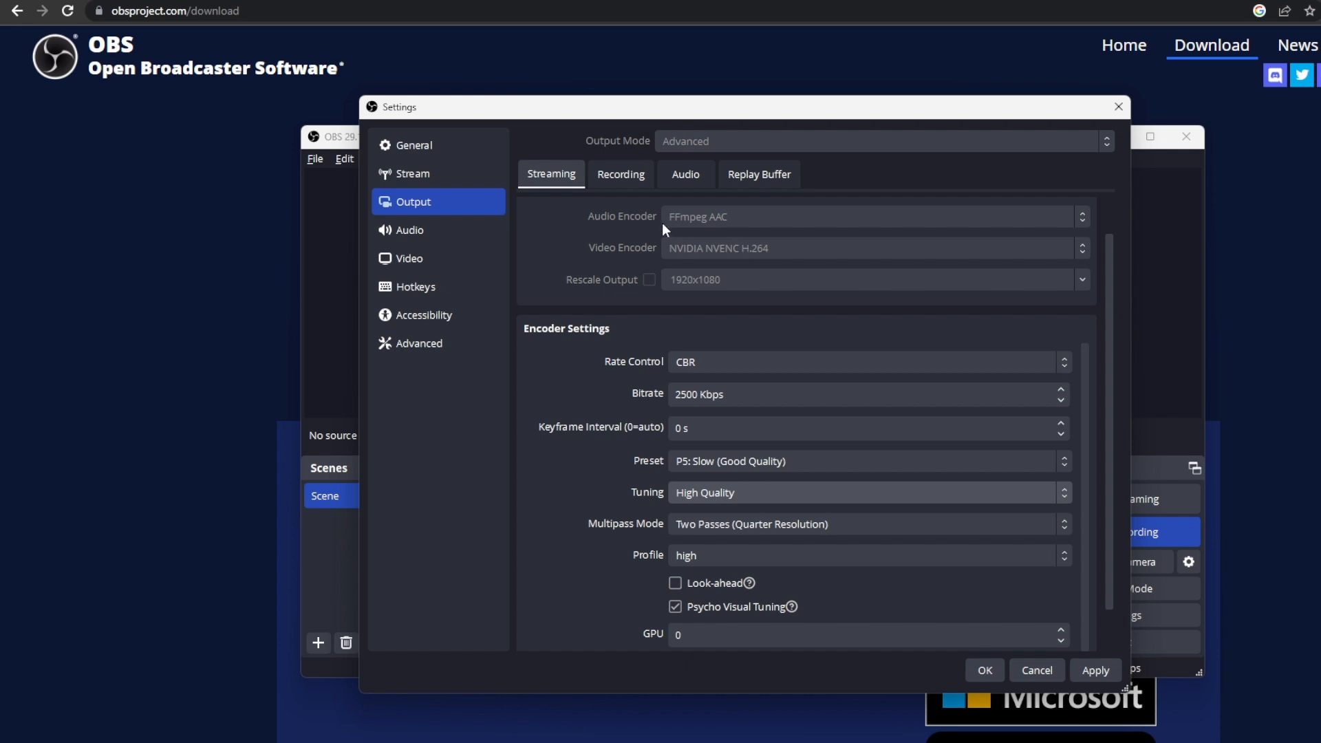
scroll(722, 357, down, 1)
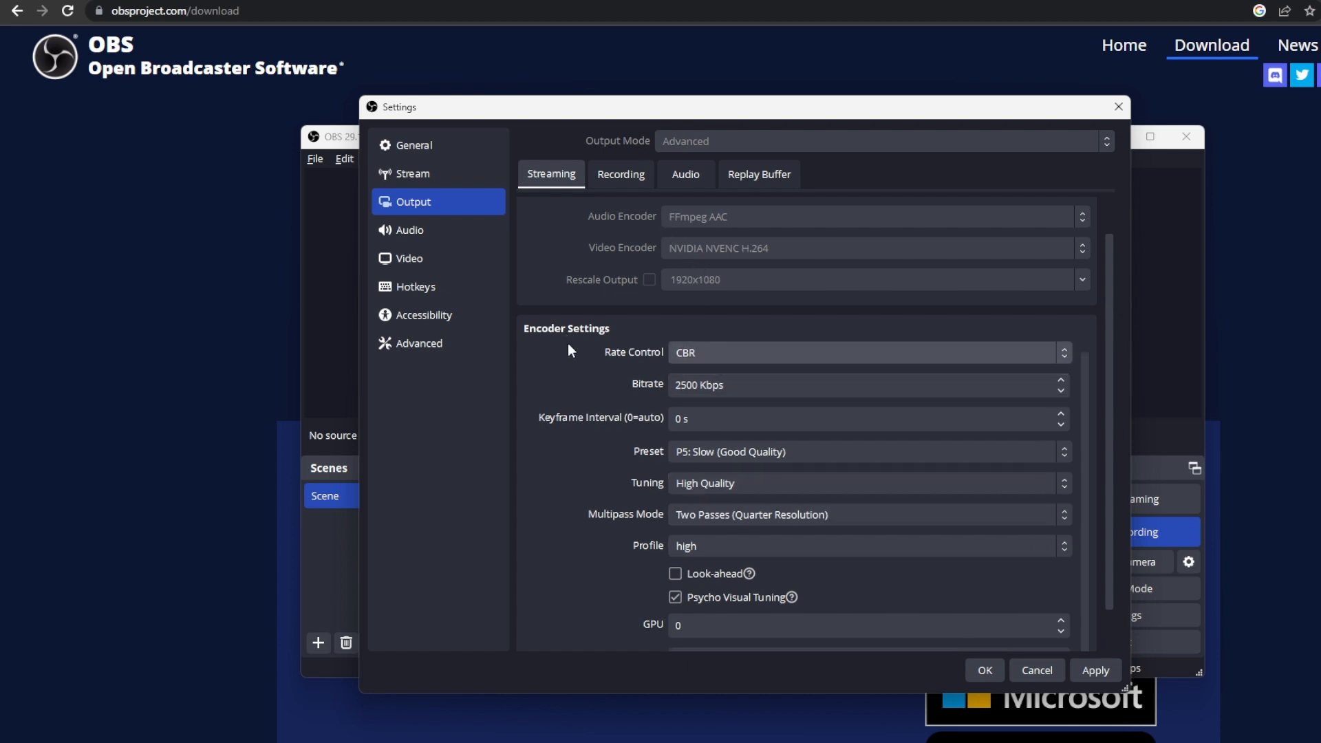
- Review the output audio track bitrates and the video resolution and frame rate, and save the settings
click(686, 173)
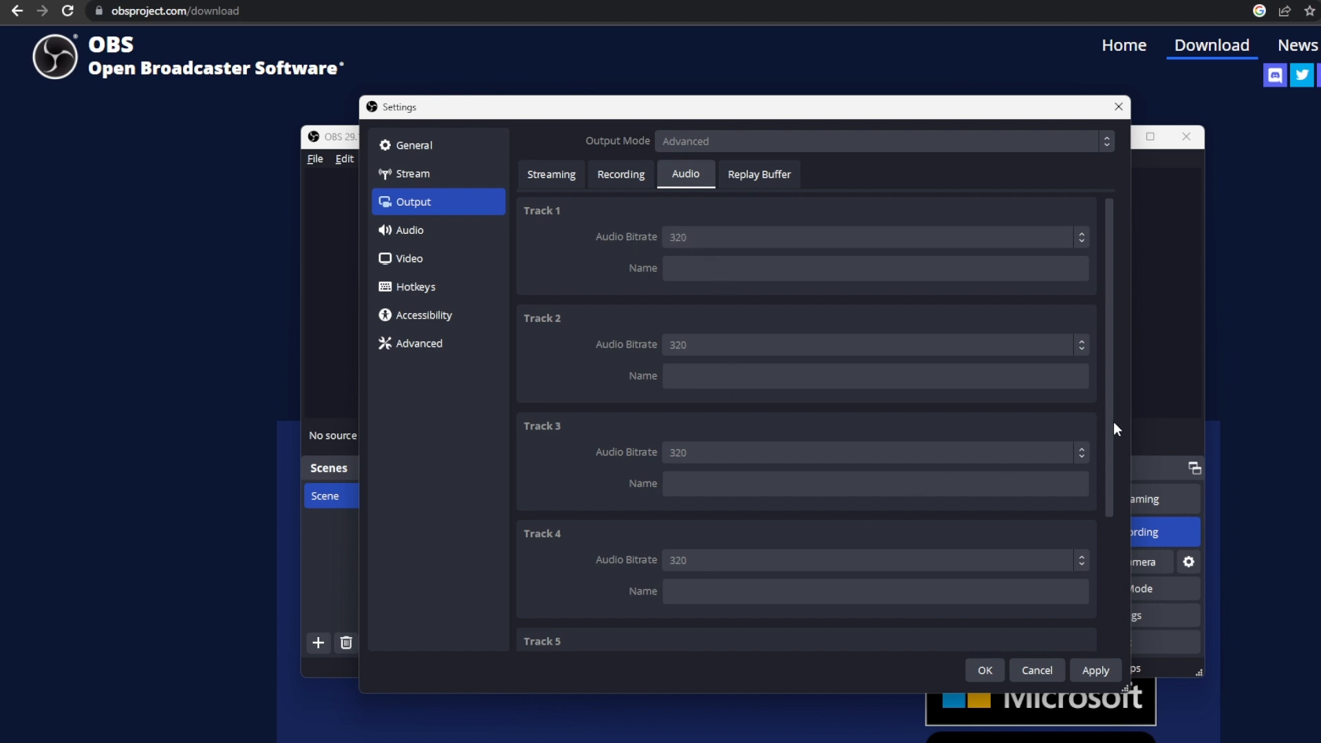
click(554, 176)
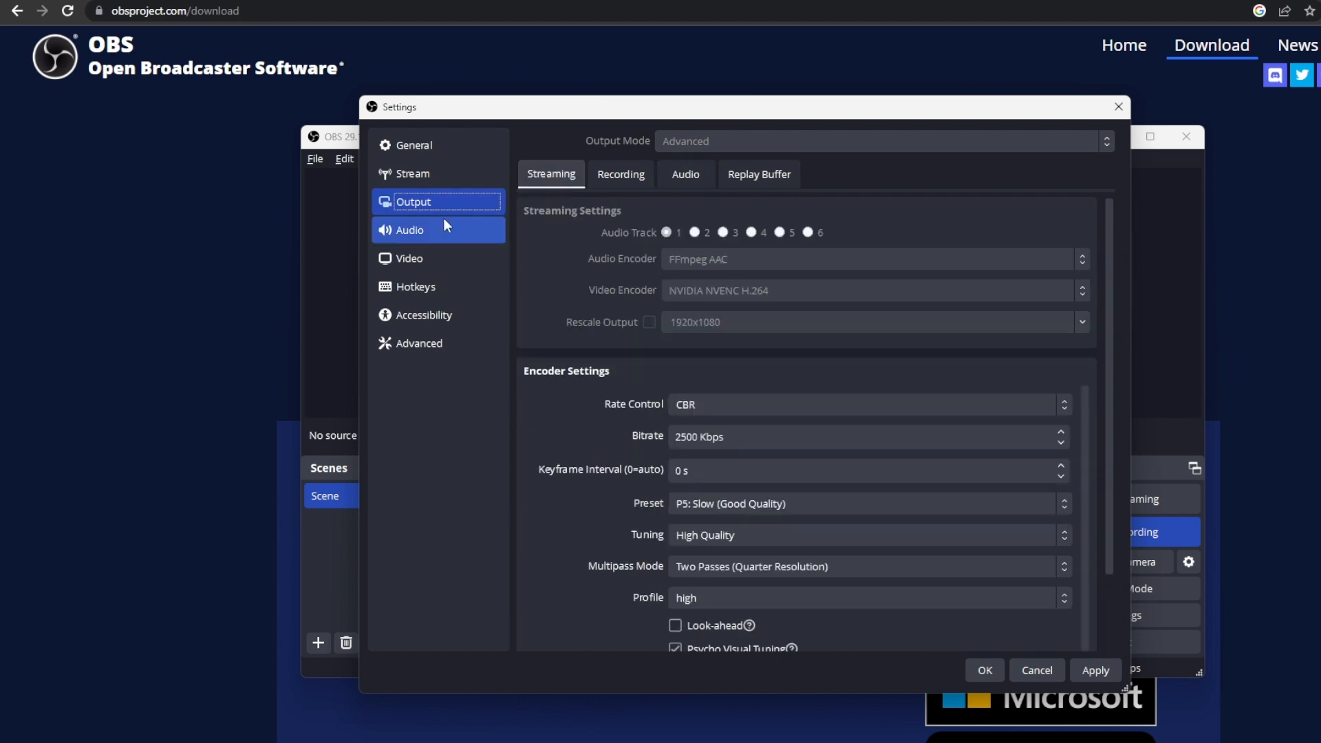
click(406, 263)
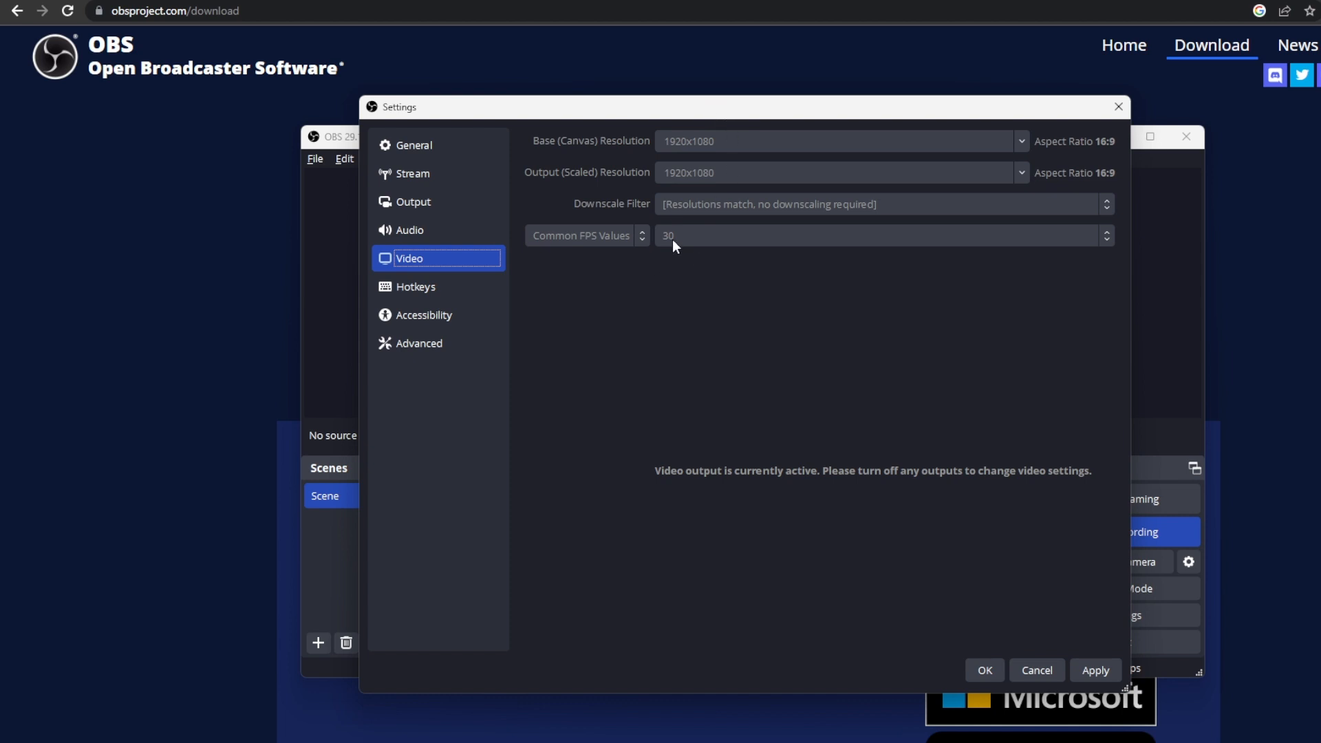
click(1094, 671)
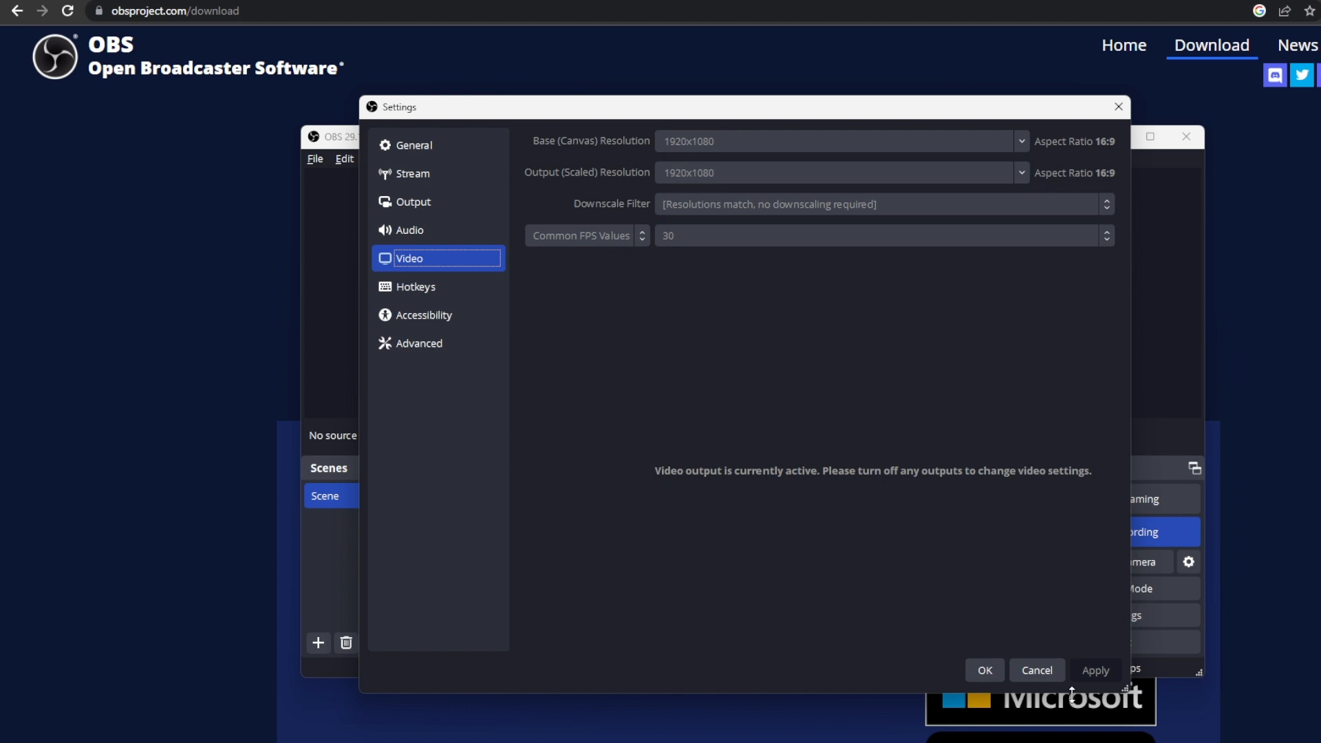
click(992, 671)
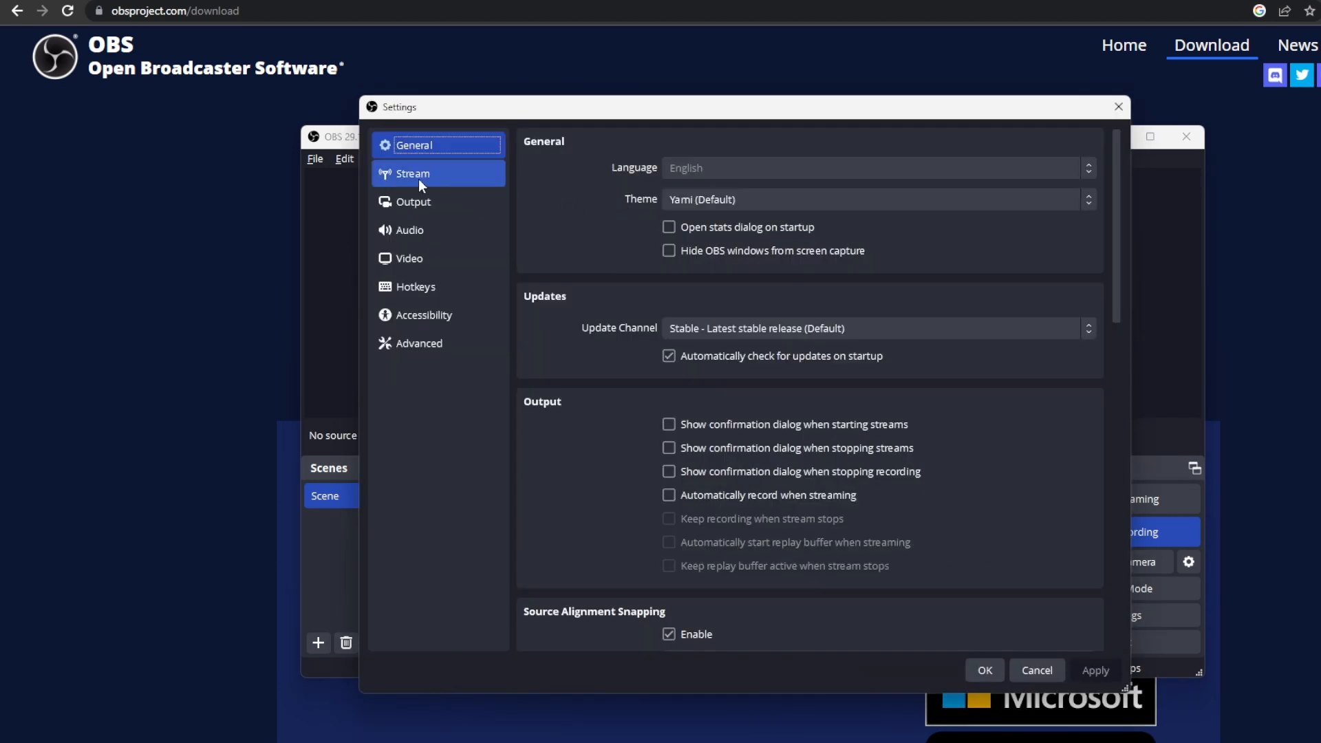
- Check the server and stream key fields in OBS's stream settings, and open the stream key settings of Kick's Creator Dashboard
click(399, 175)
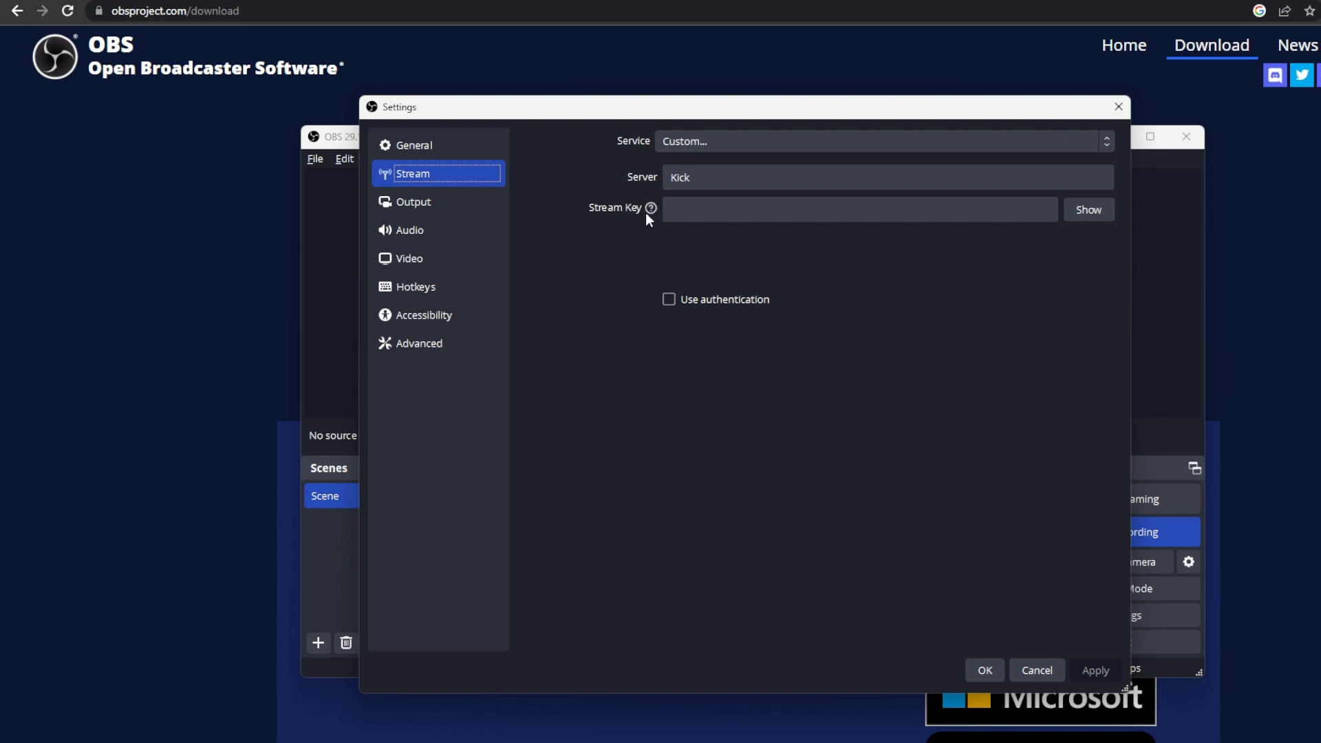
mouse_move(647, 215)
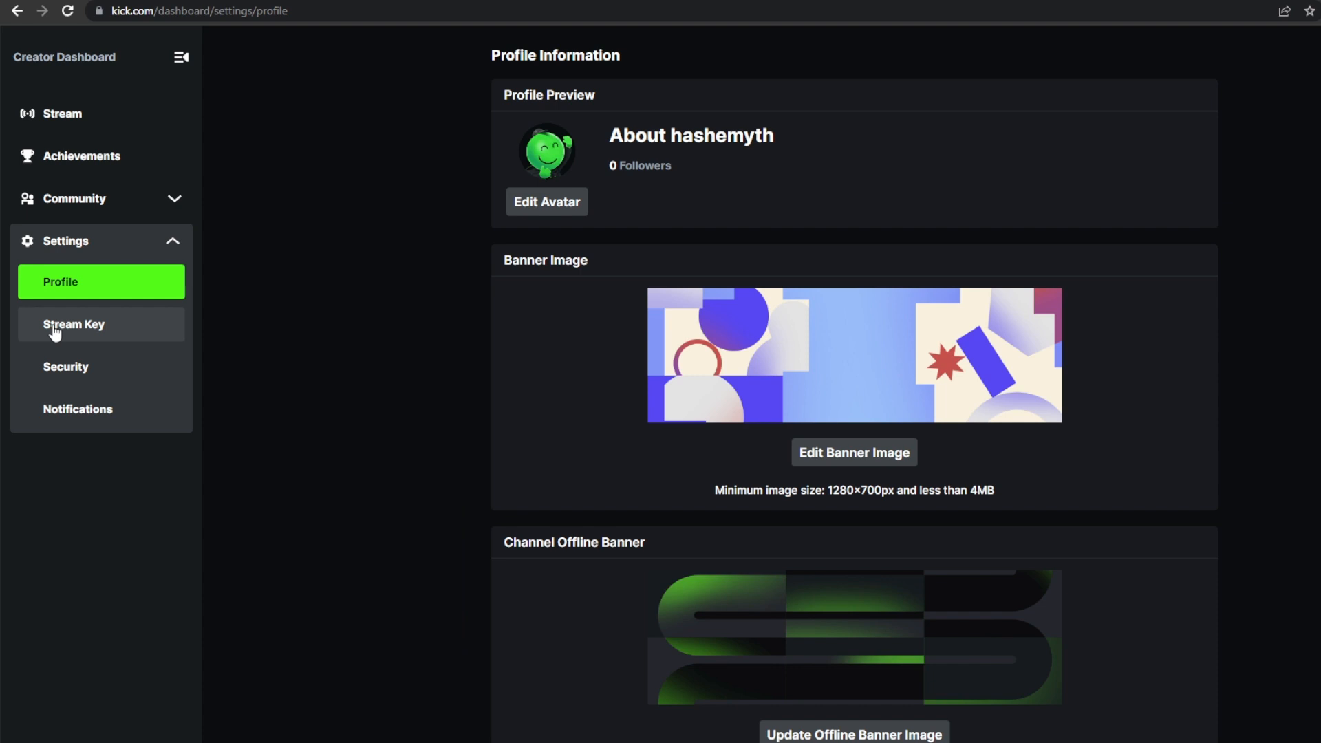
click(75, 330)
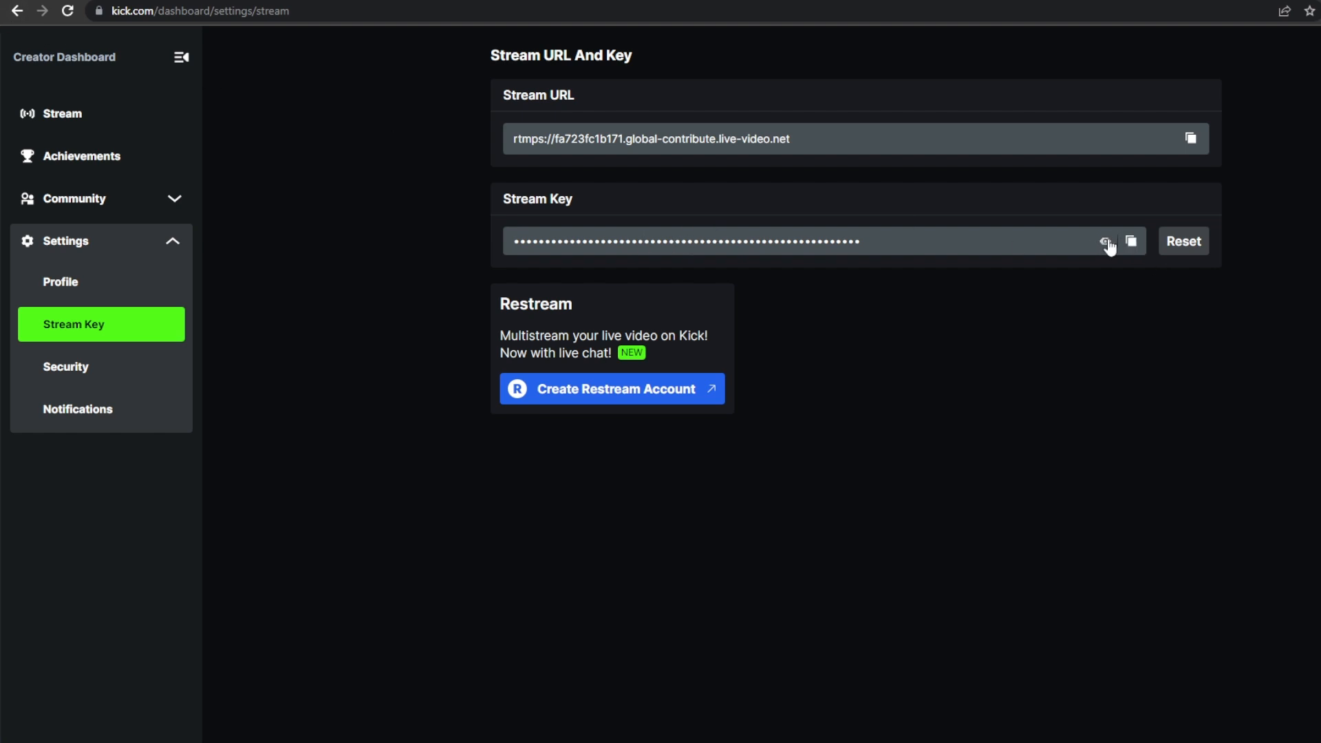
- Reset the Kick stream key several times, revealing the regenerated key between resets
click(1195, 246)
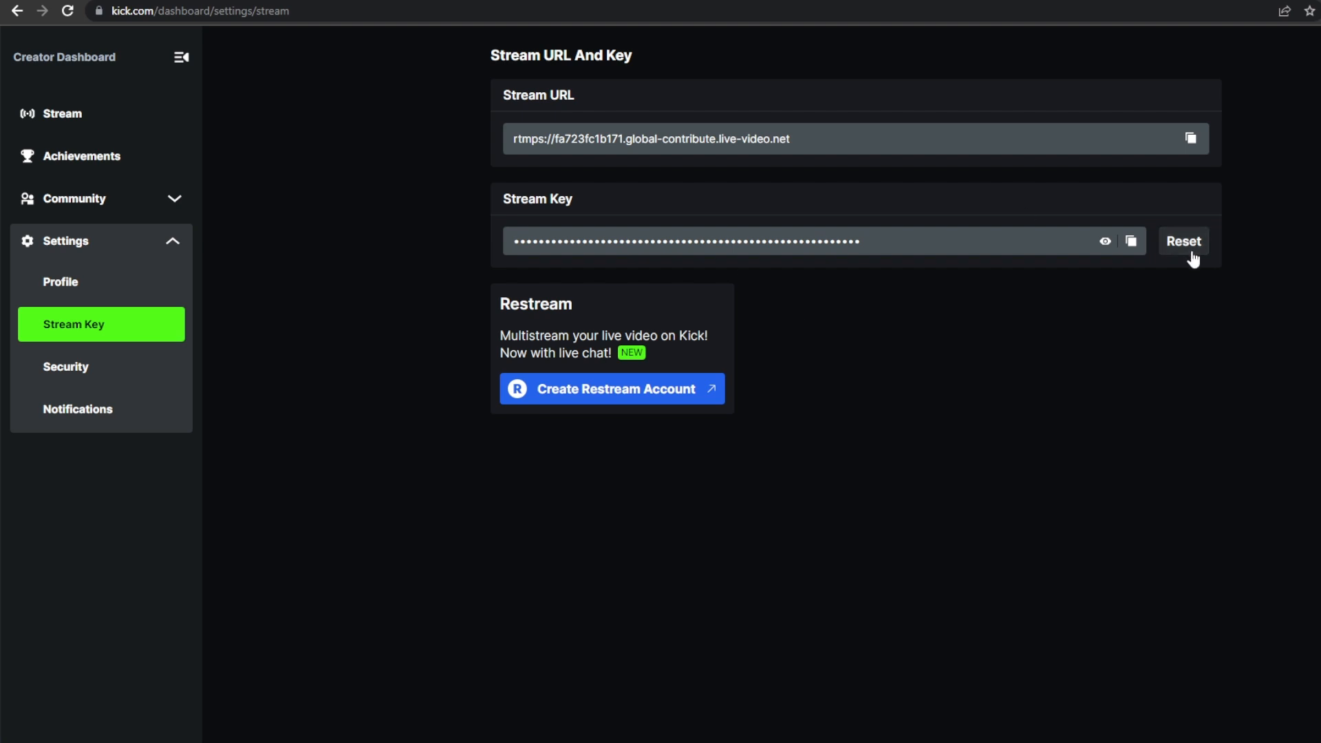
click(1106, 241)
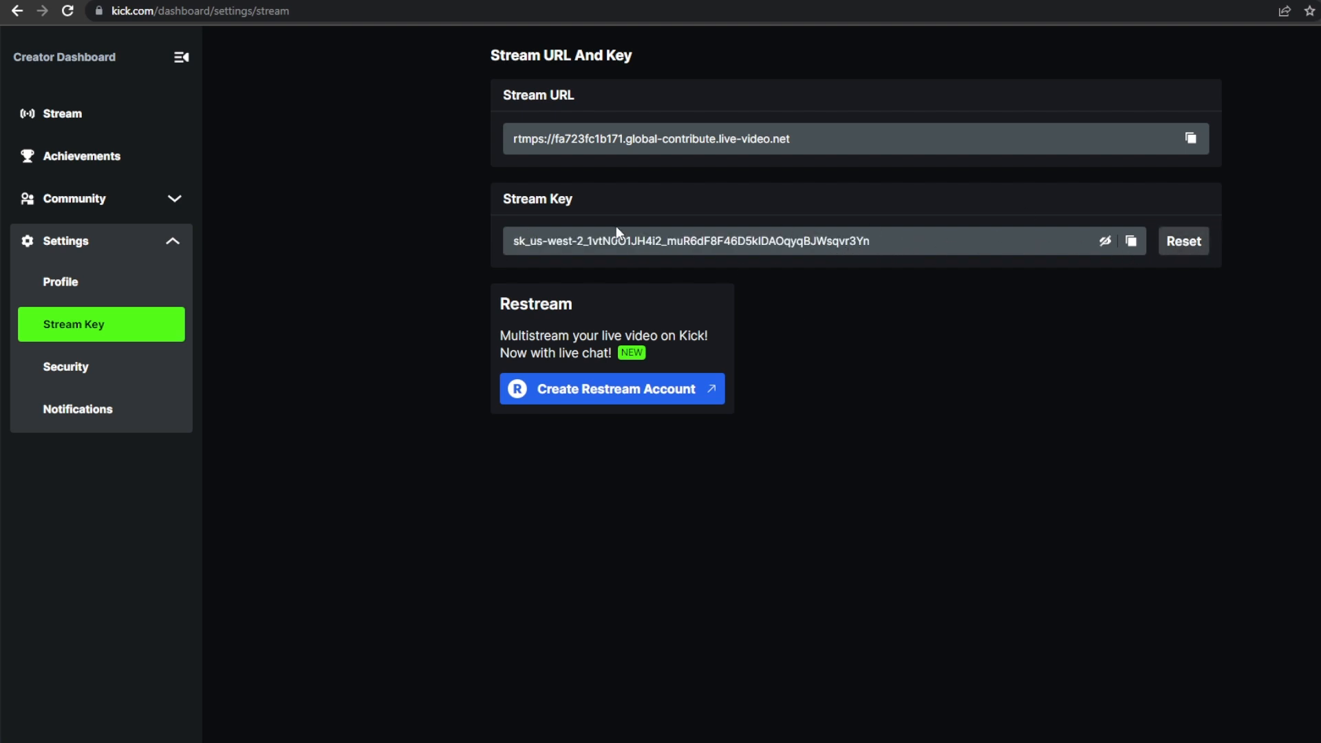
click(1105, 242)
click(1181, 247)
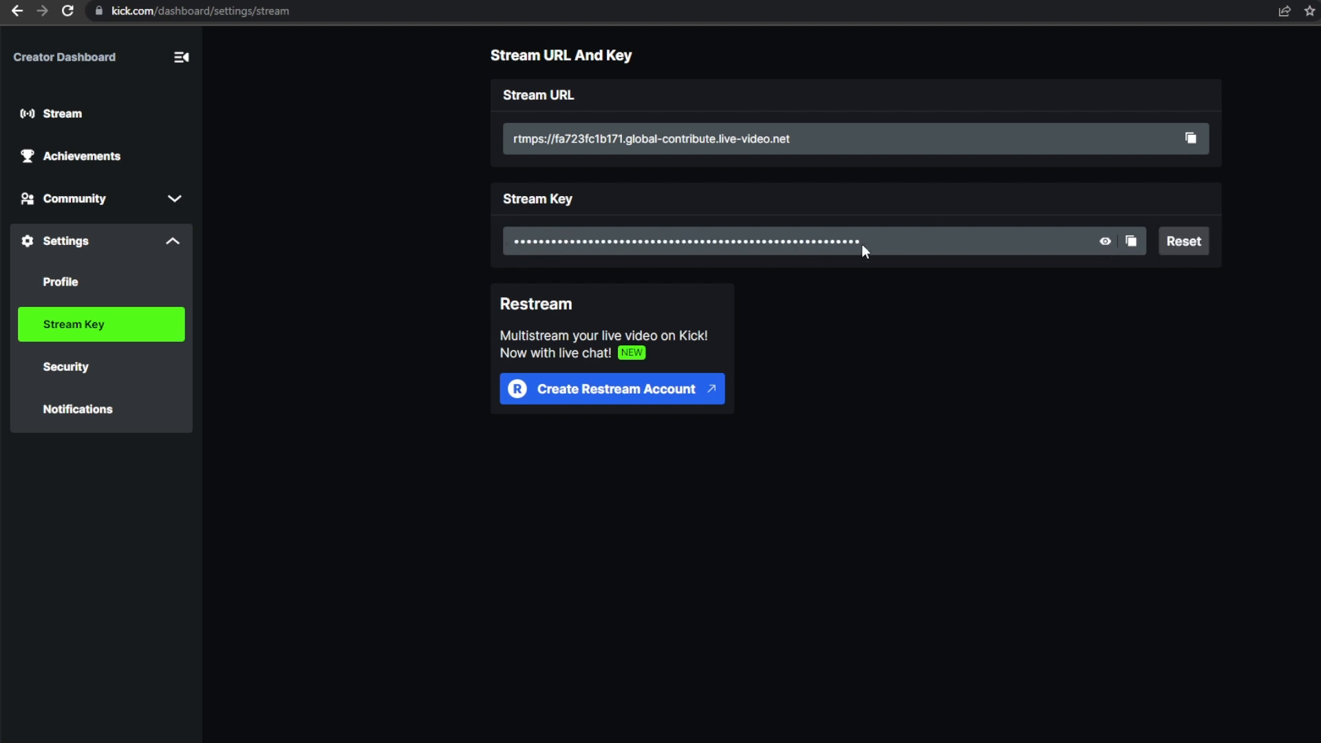
click(1106, 242)
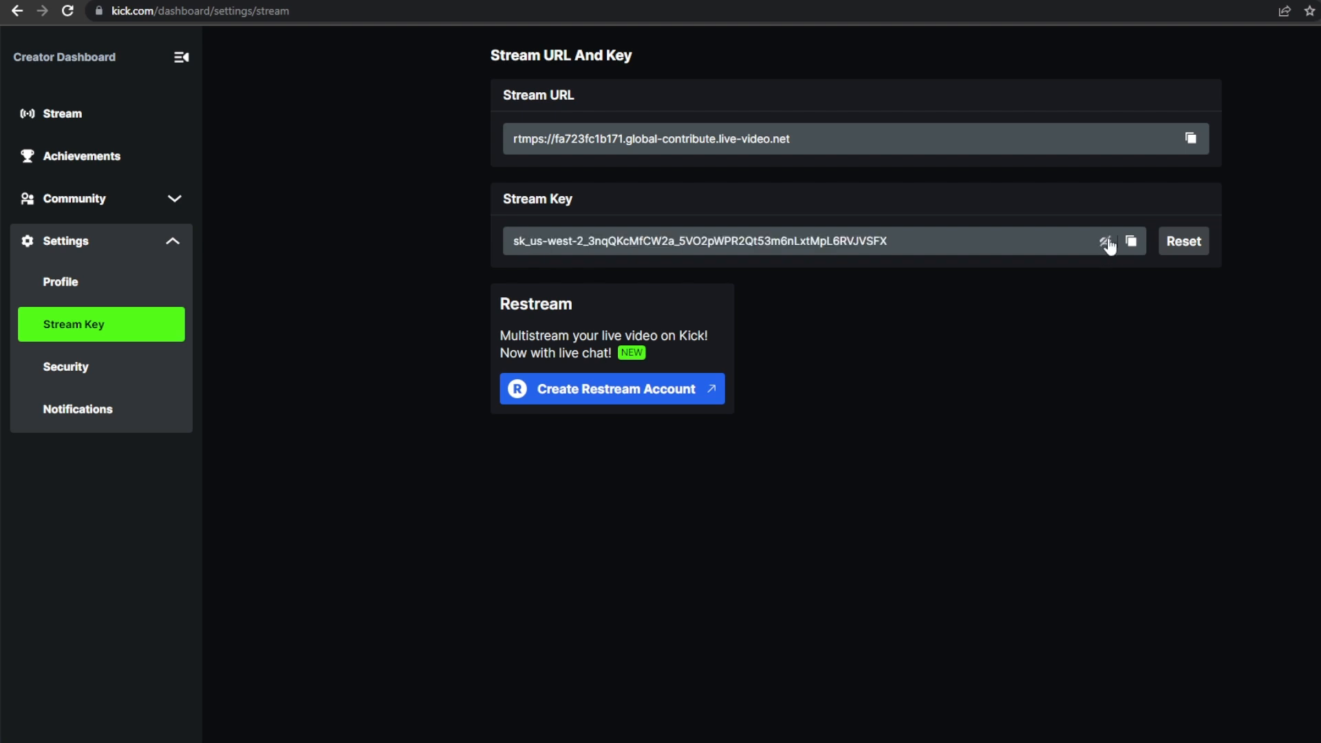
click(1178, 250)
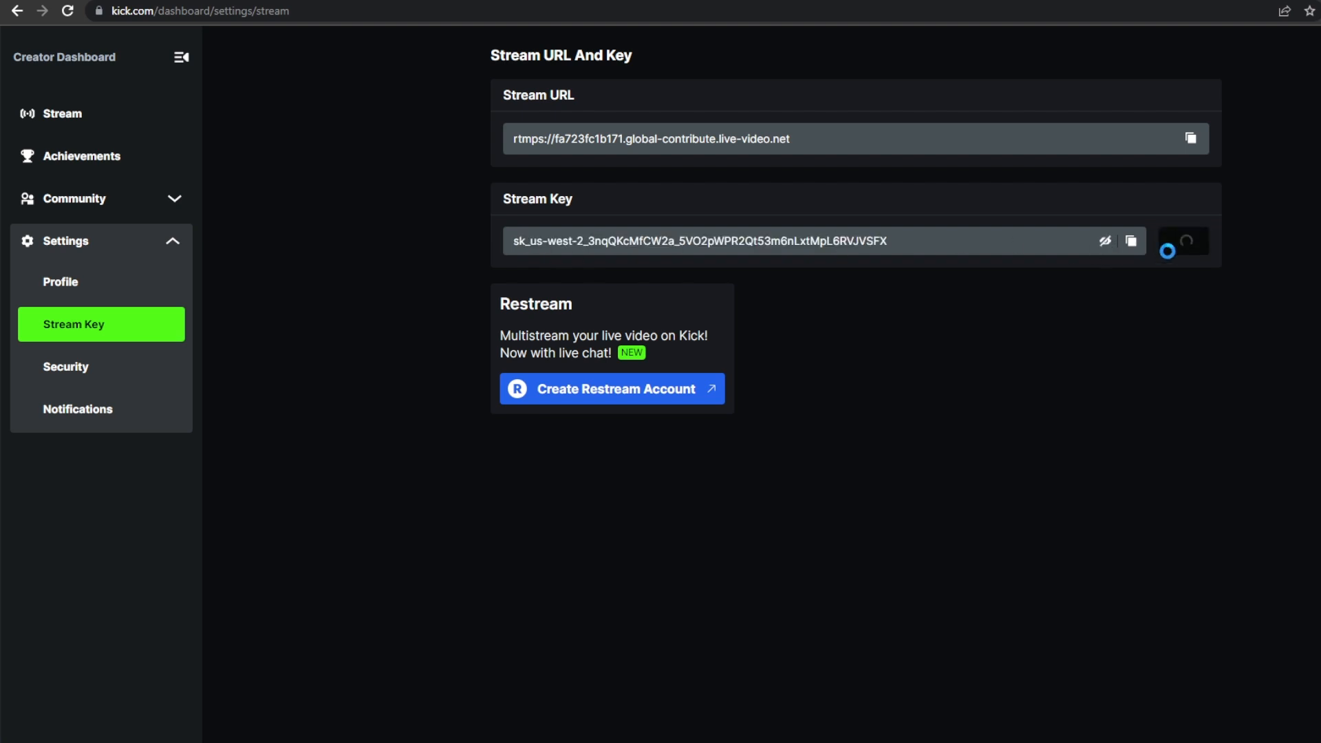
click(1105, 242)
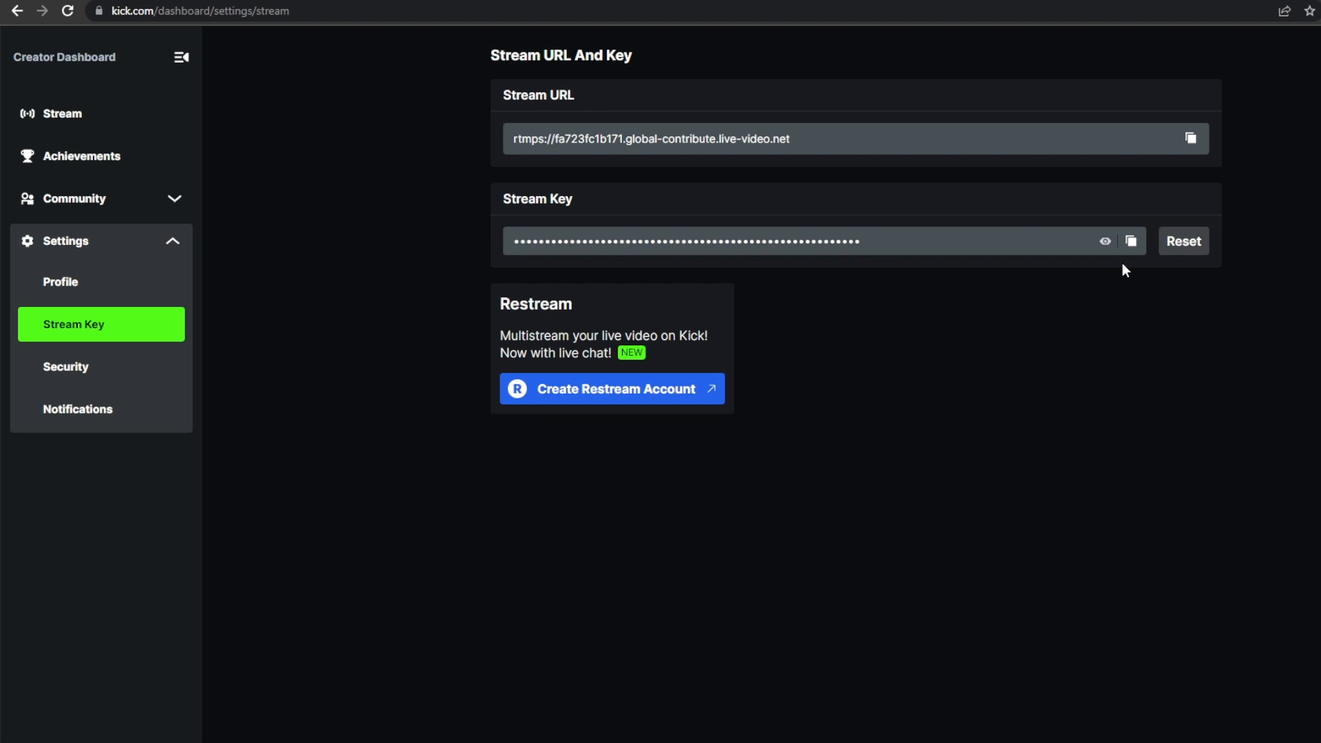
click(1184, 251)
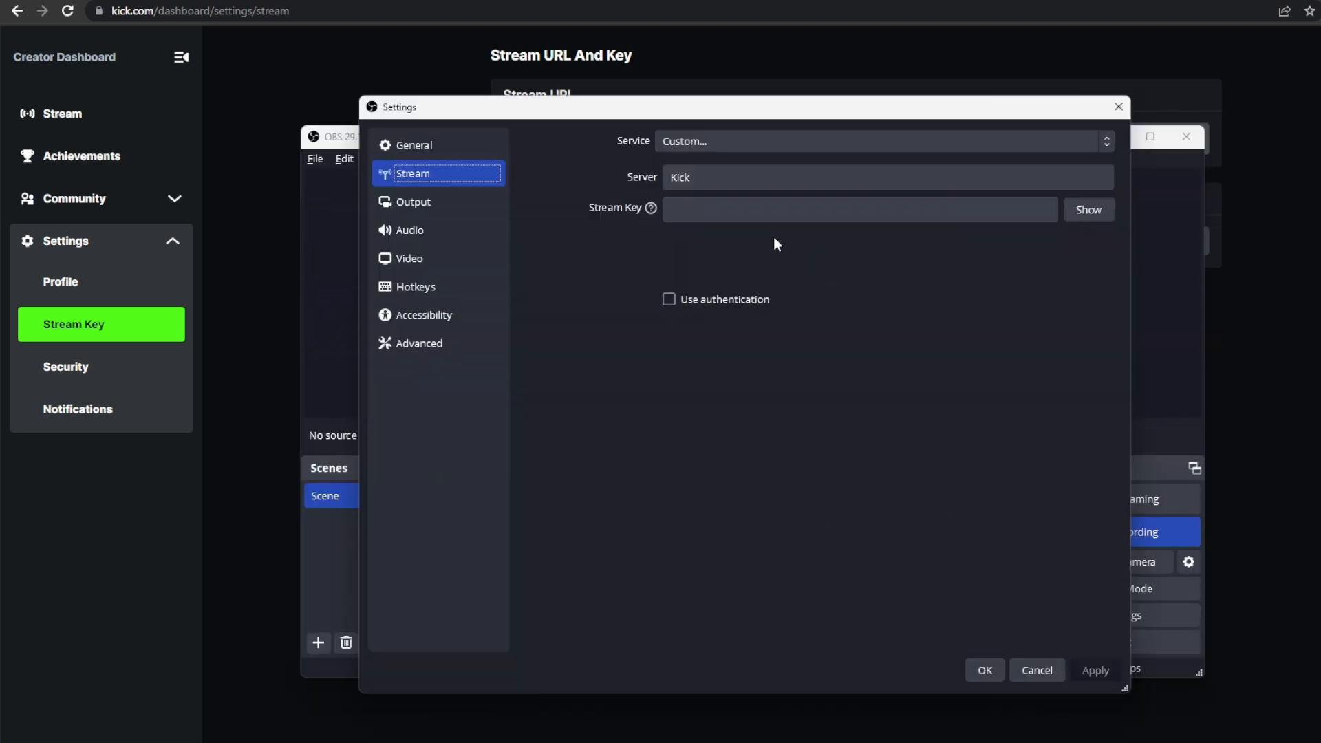
- Switch to OBS's stream settings, paste the Kick stream key into the stream key field, and apply it
click(719, 208)
right_click(703, 209)
click(754, 325)
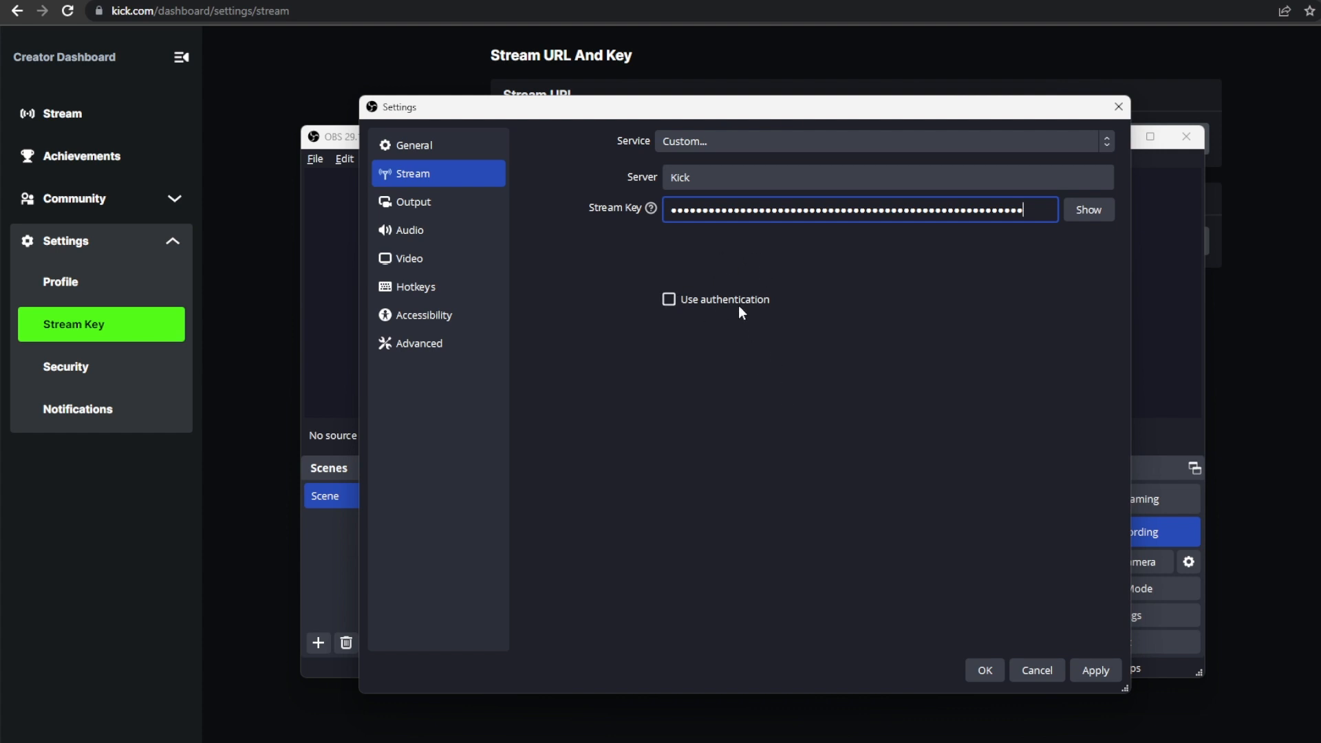
click(1091, 666)
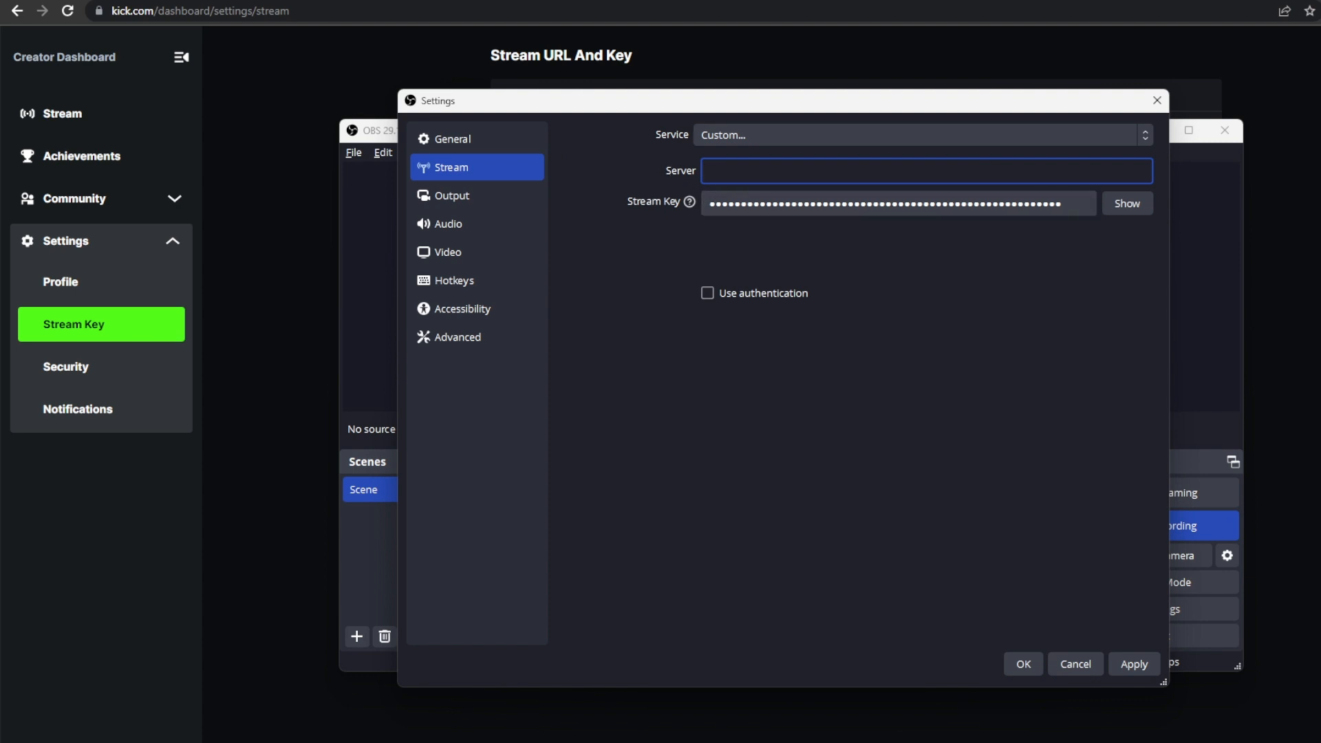
- Copy the stream URL from Kick, paste it as the custom server in OBS's stream settings, and confirm the settings
key(alt+Tab)
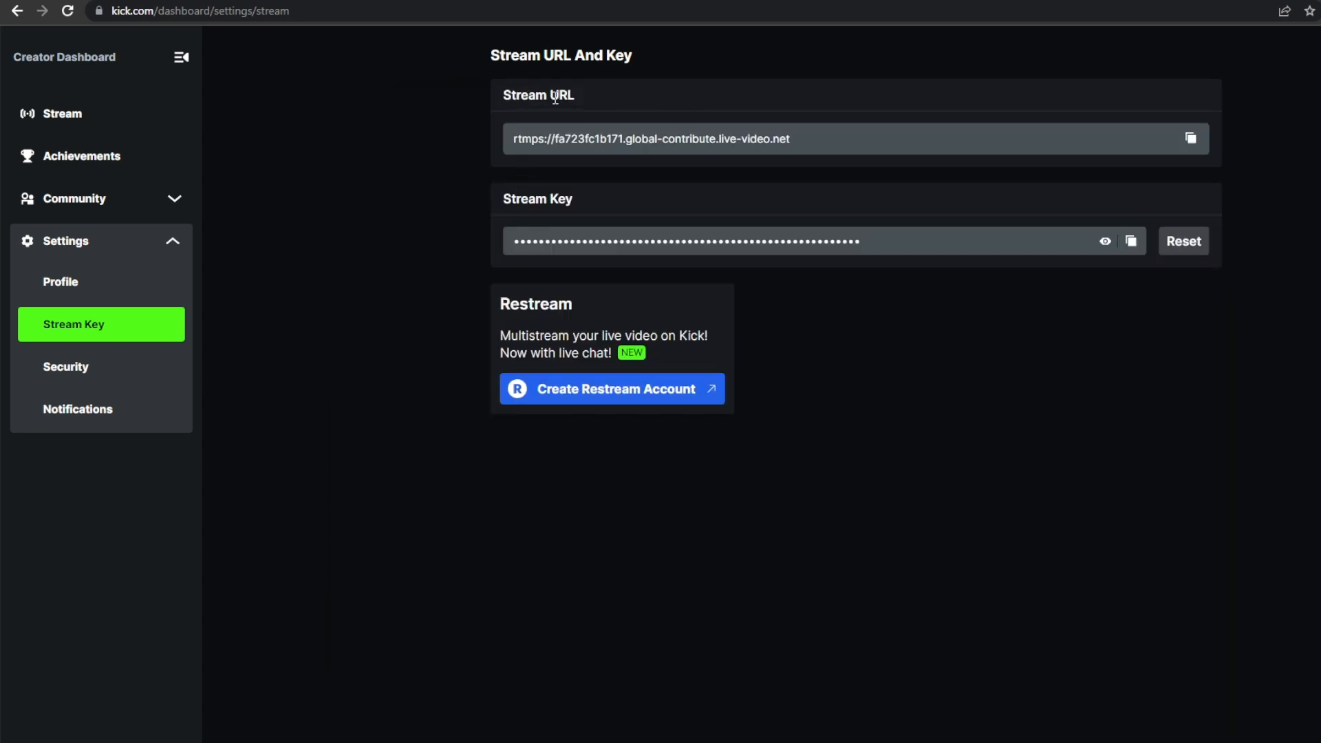
click(1191, 142)
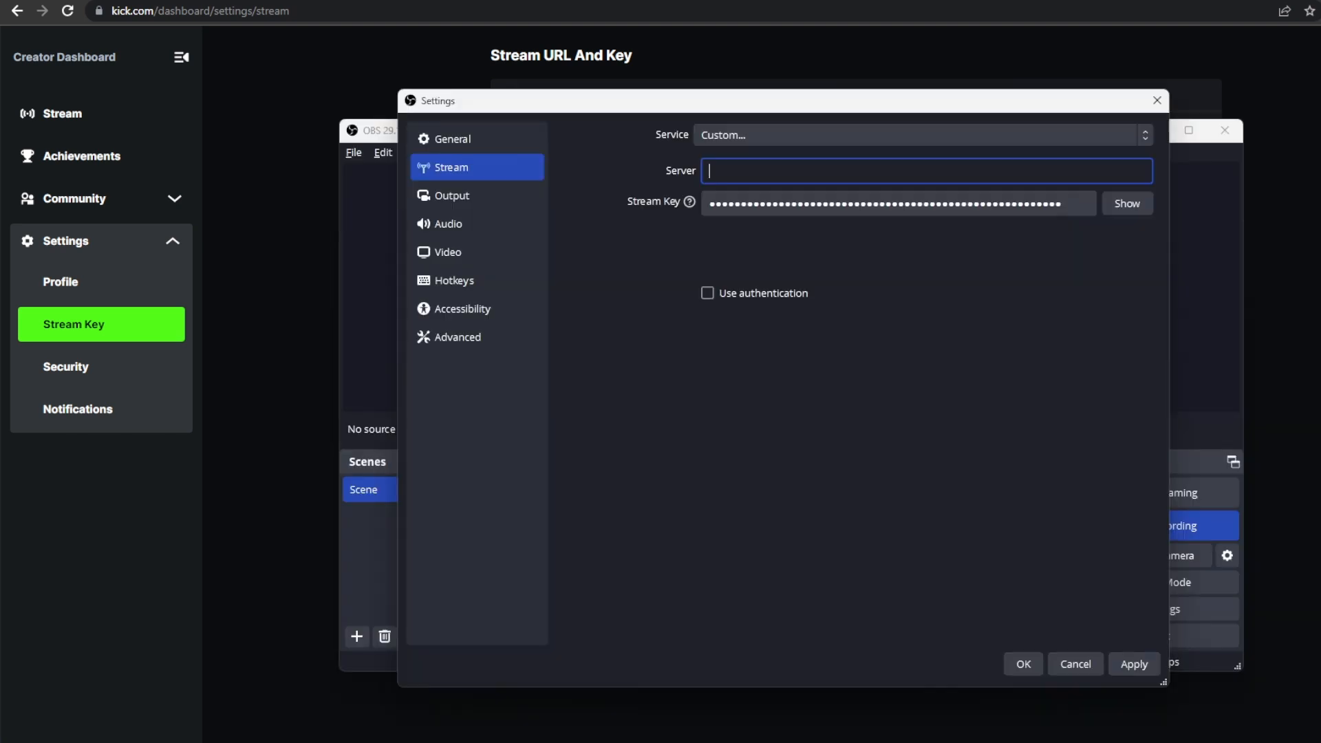
key(alt+Tab)
right_click(773, 174)
click(797, 265)
key(Return)
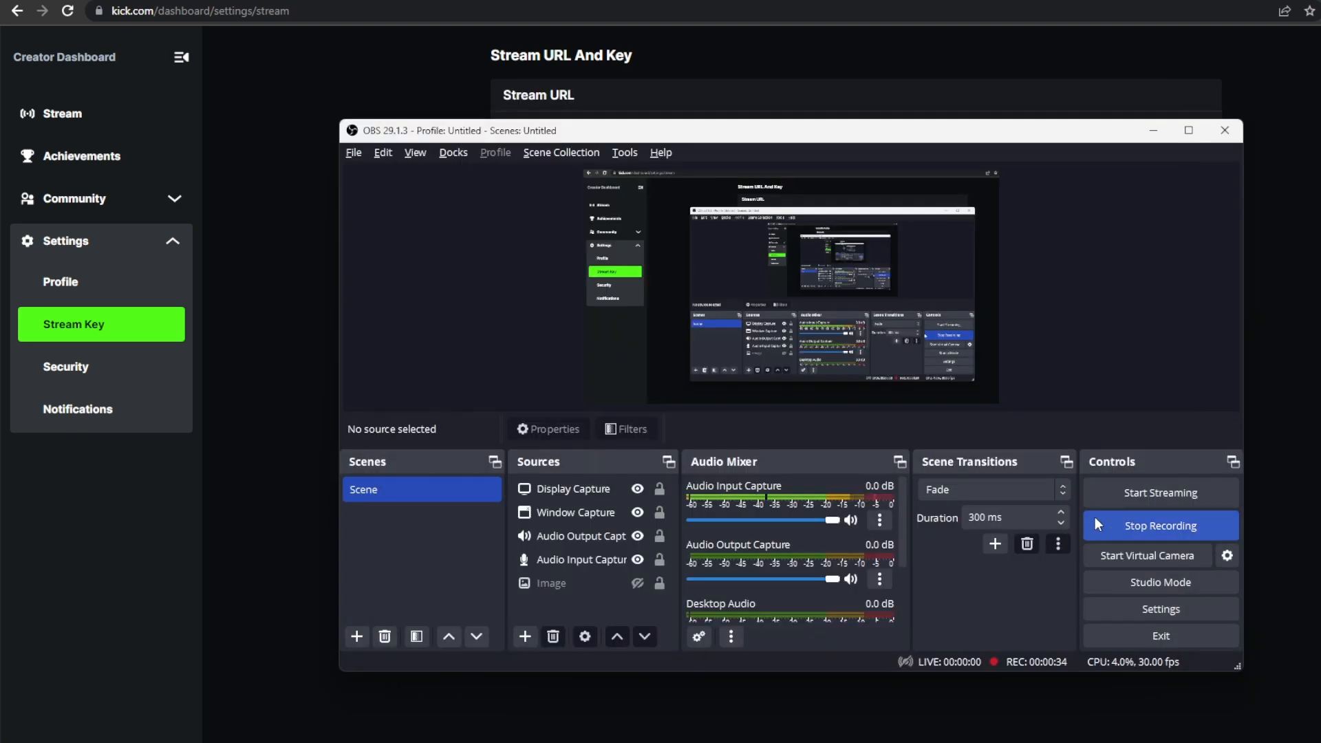
- Start streaming in OBS and play the live stream preview on the Stream page of Kick's Creator Dashboard
click(1163, 485)
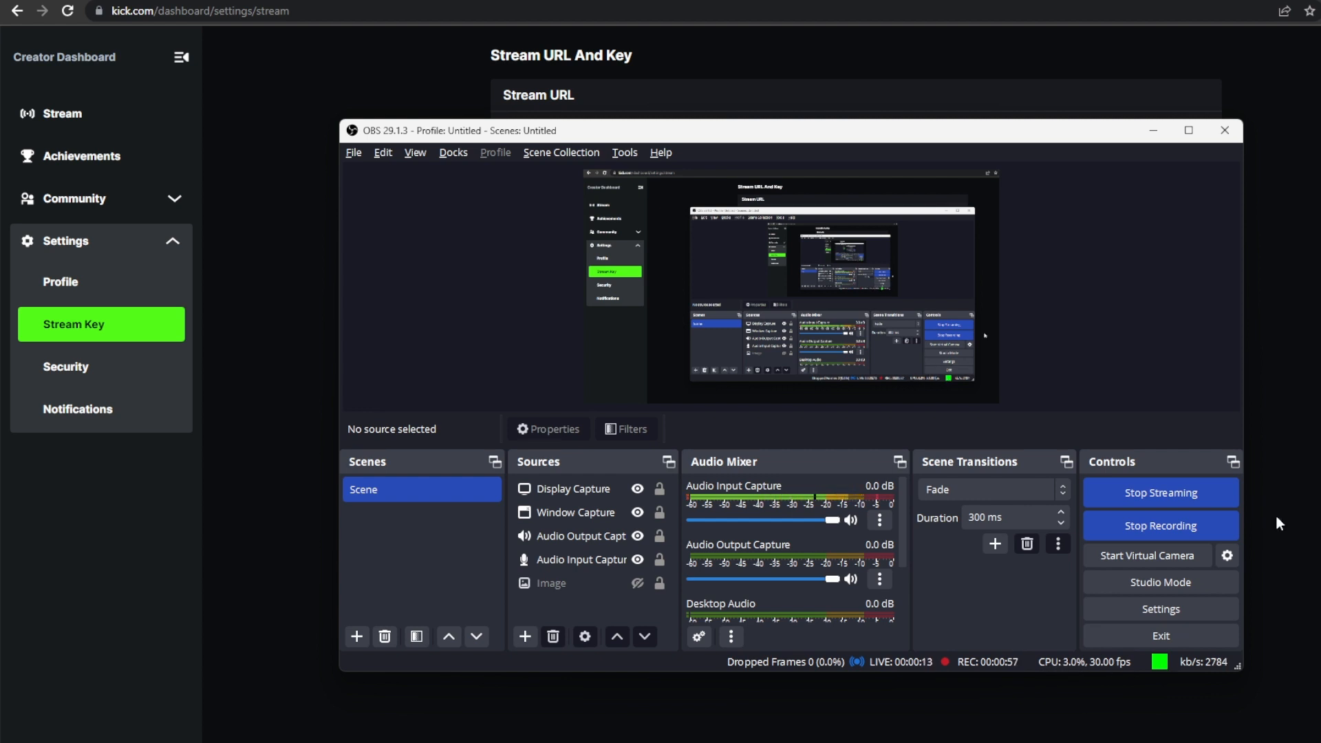
key(alt+Tab)
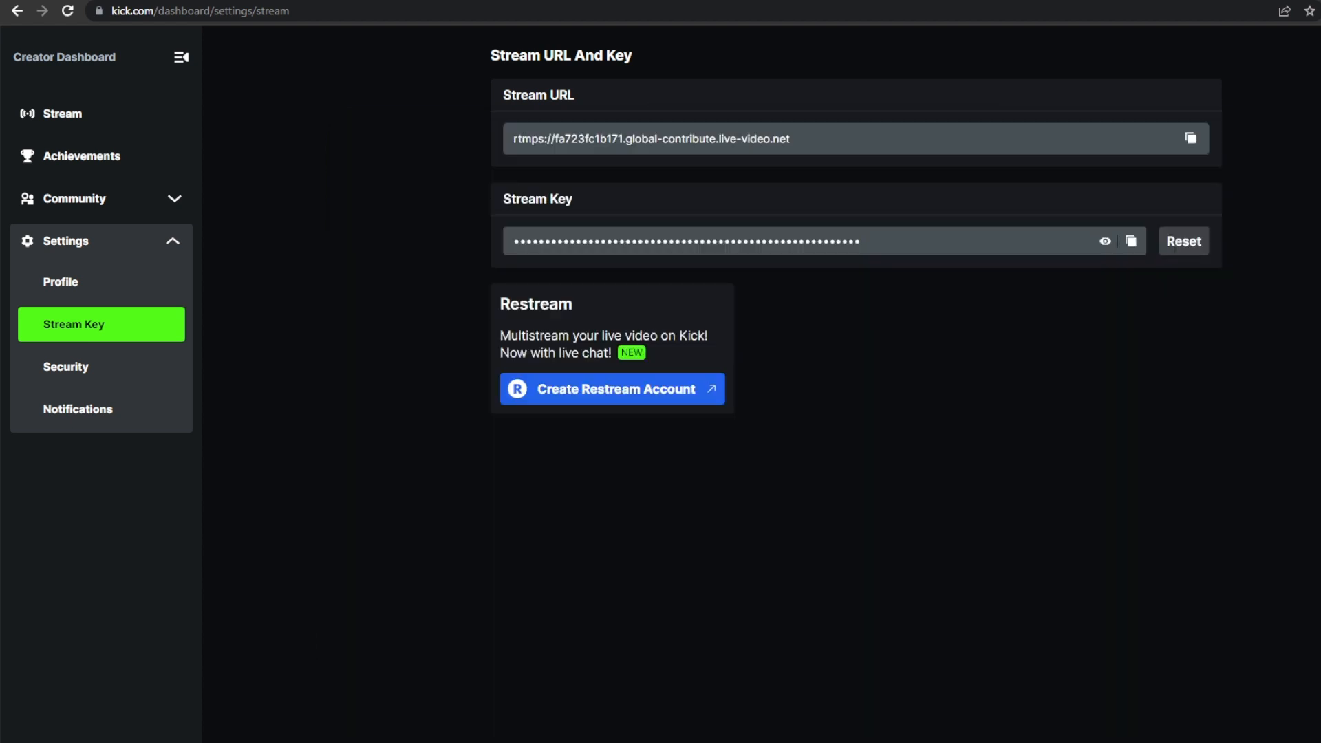
click(104, 117)
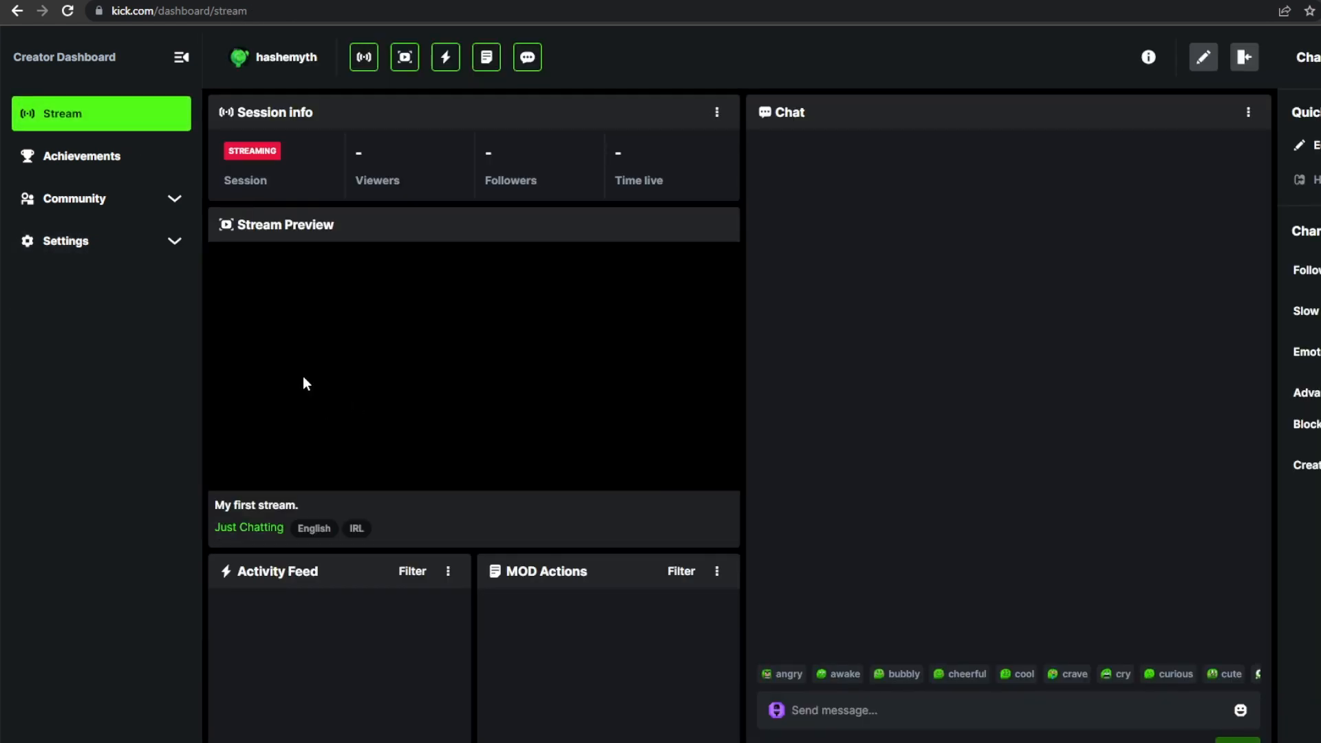
click(473, 370)
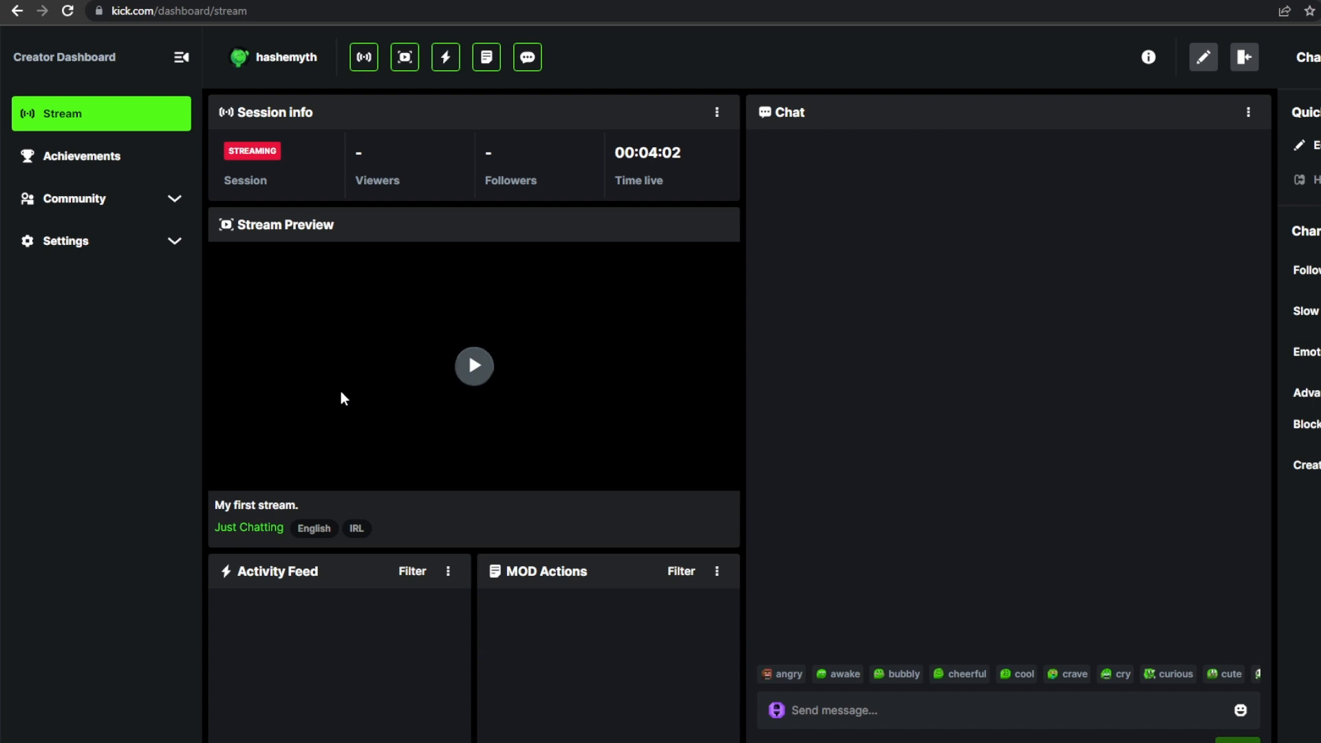
click(298, 478)
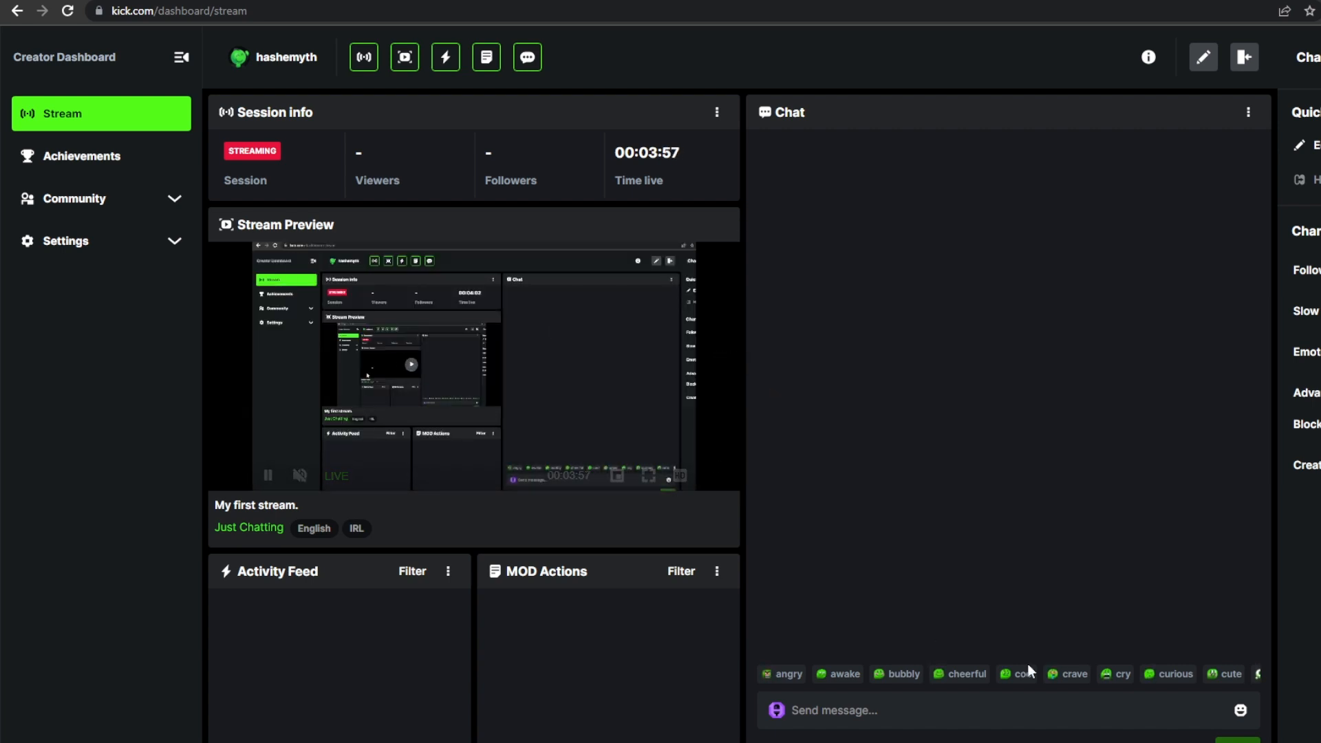
- Return to OBS and end the live stream
click(1039, 742)
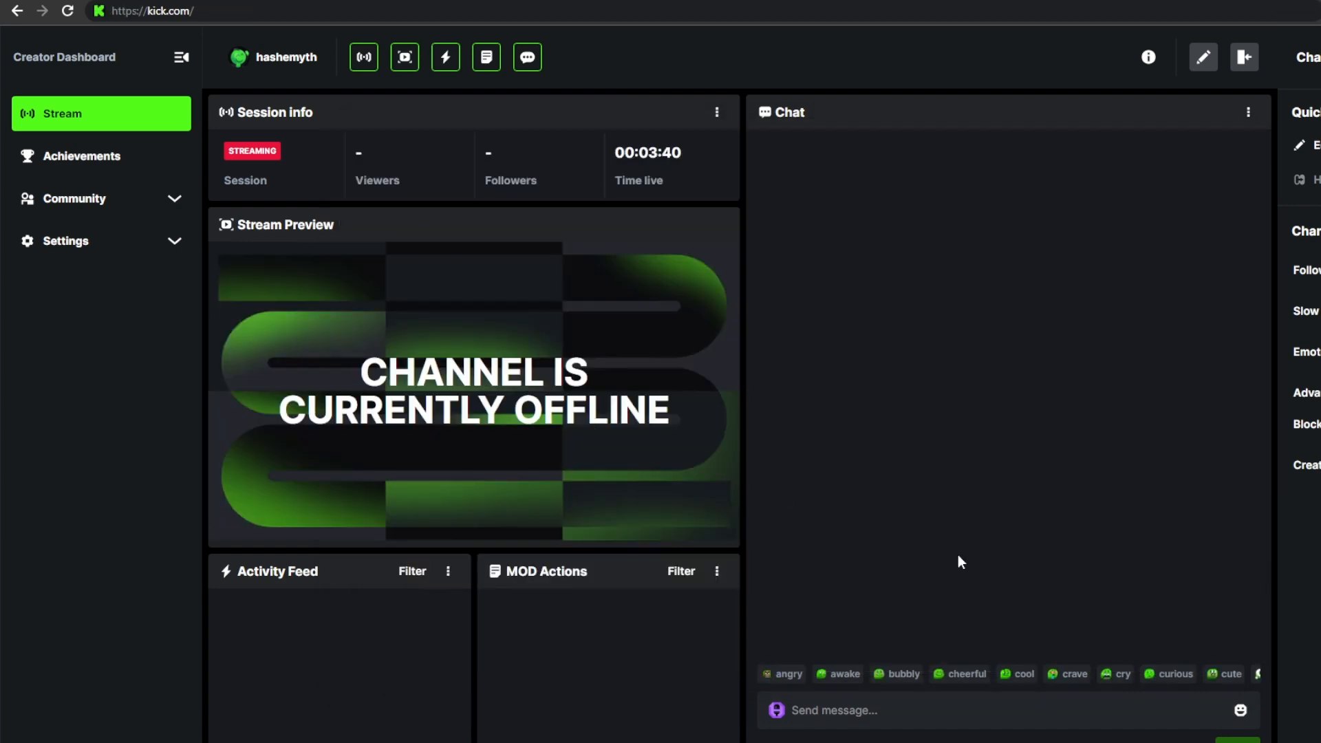
mouse_move(980, 742)
click(980, 712)
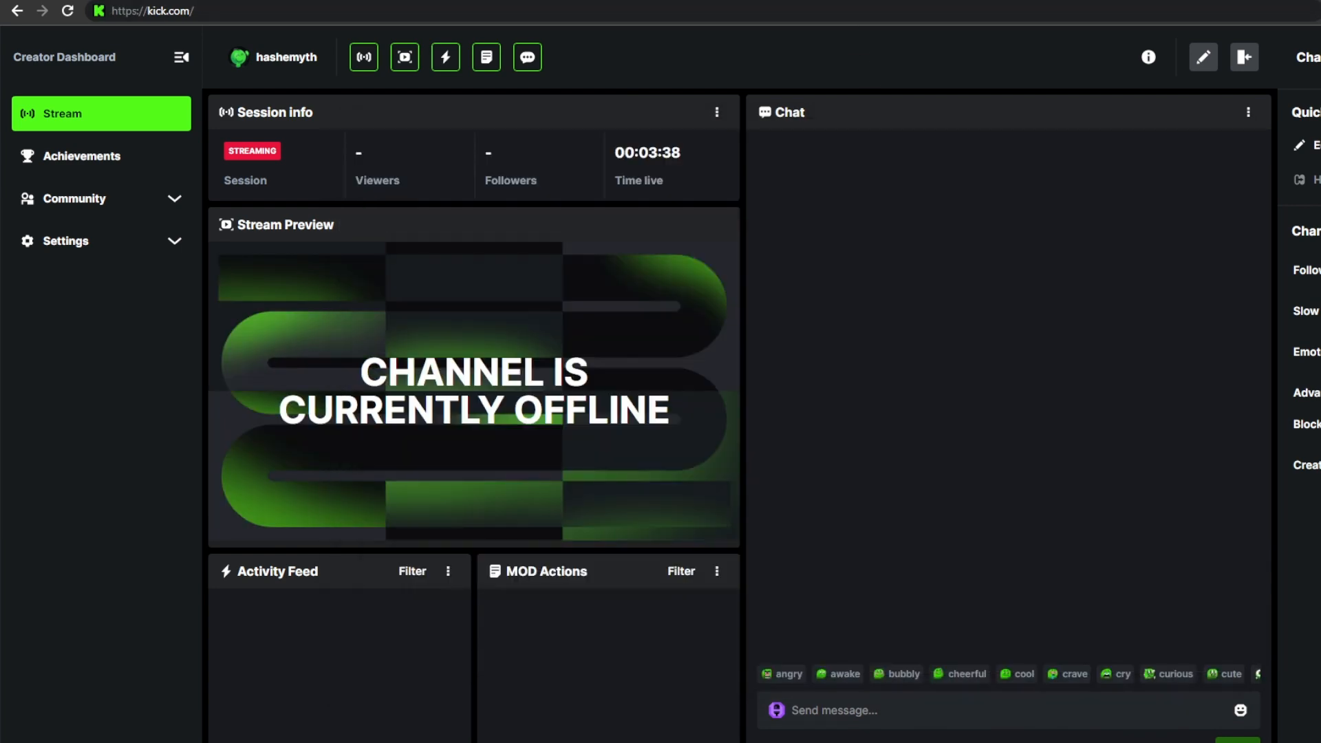